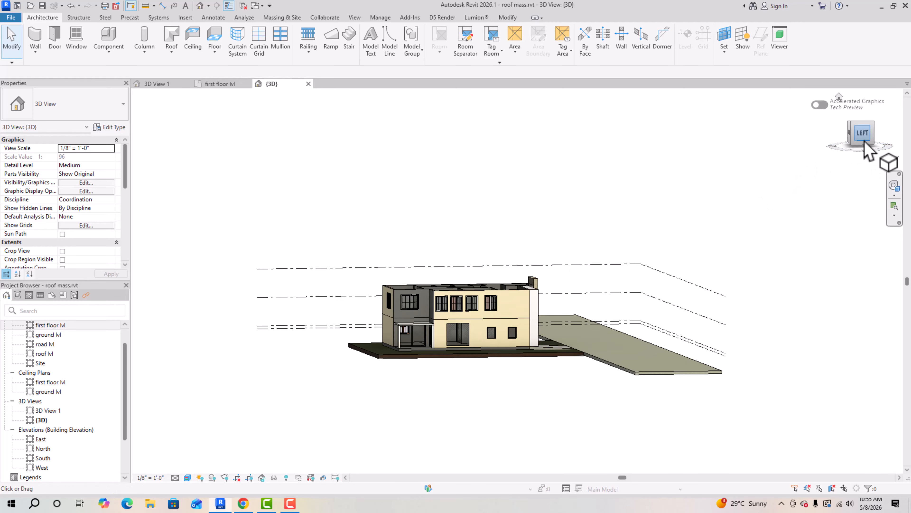
Start an in-place mass named "roof mass" in the 3D view of the house.
left_click_drag(862, 137, 870, 145)
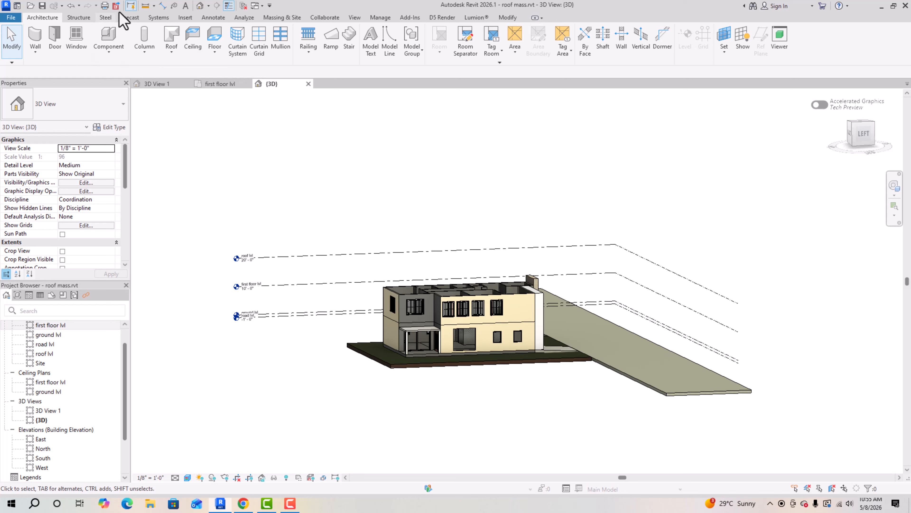
left_click(271, 18)
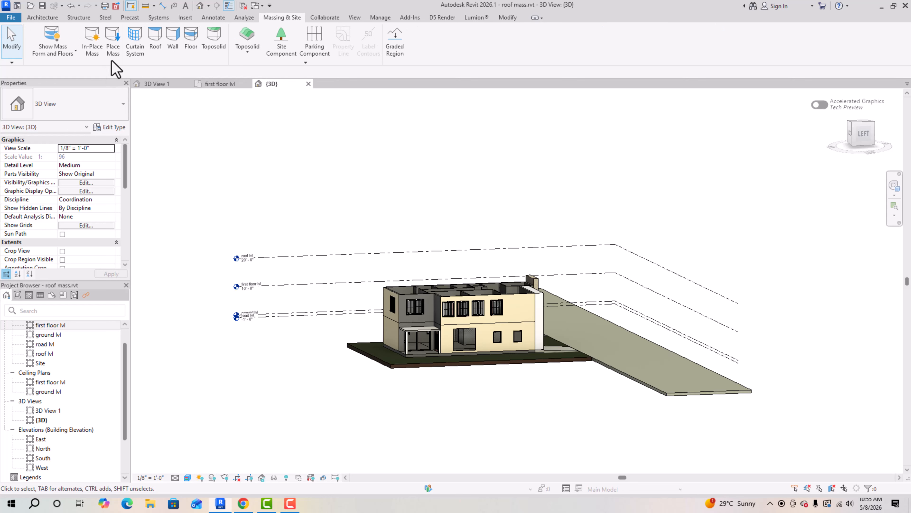
left_click(89, 58)
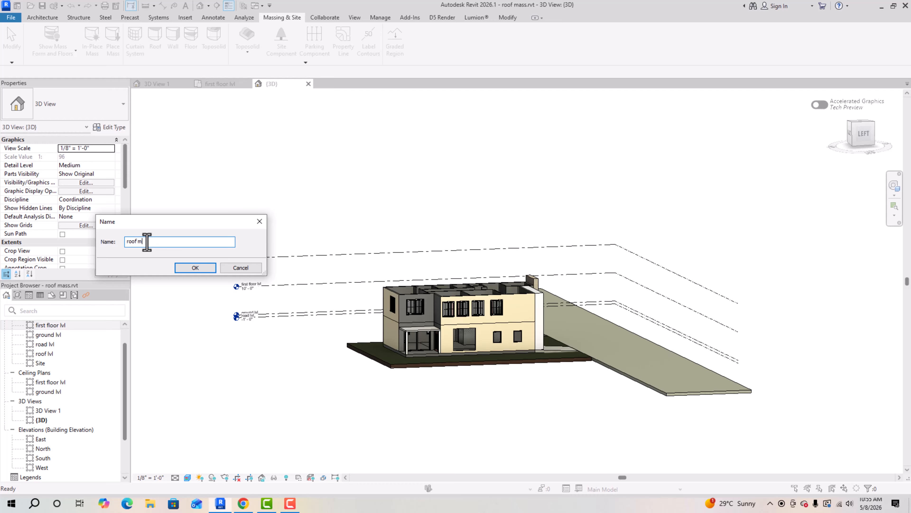
type("roof mass")
left_click(187, 268)
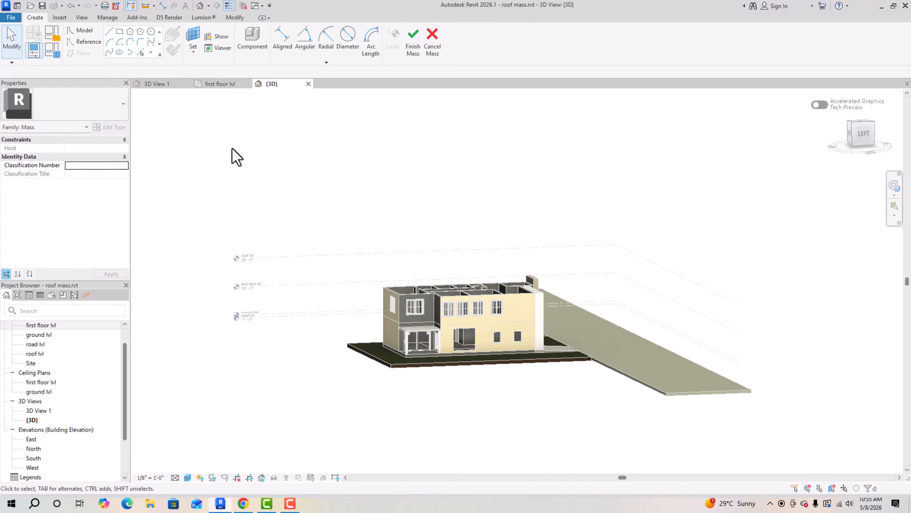
Set the work plane to the upper-floor cream wall on the left side of the house.
left_click(194, 54)
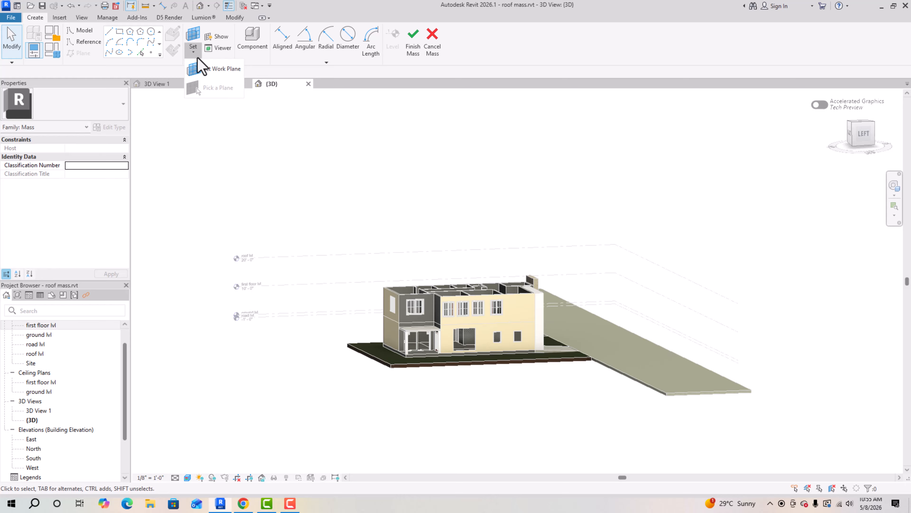
left_click(212, 69)
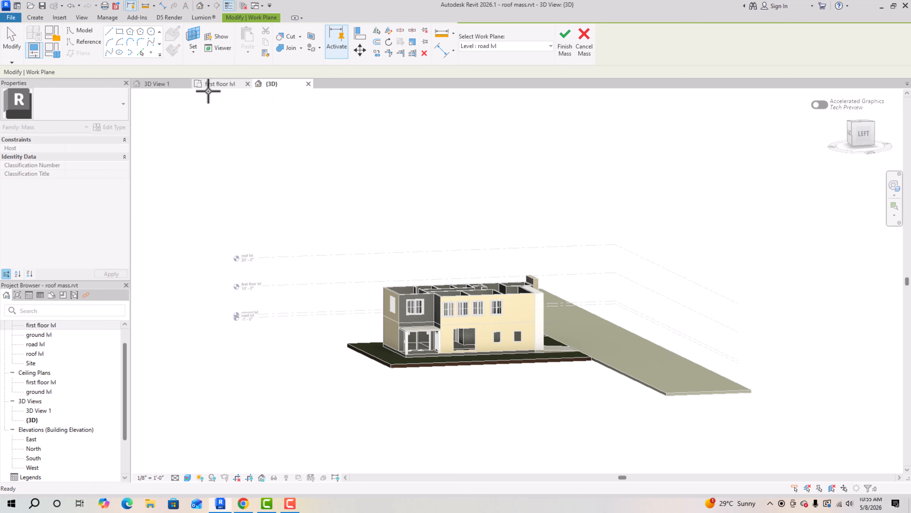
scroll(569, 343, "up", 2)
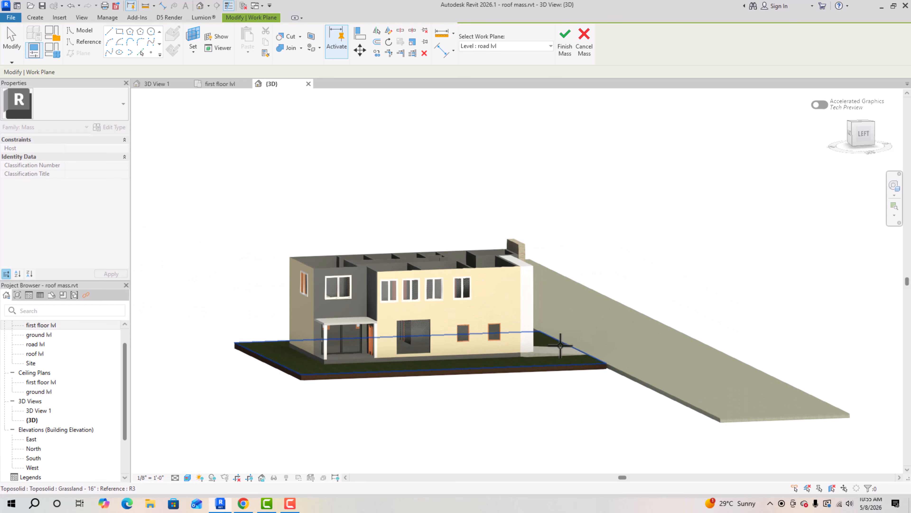
left_click(499, 270)
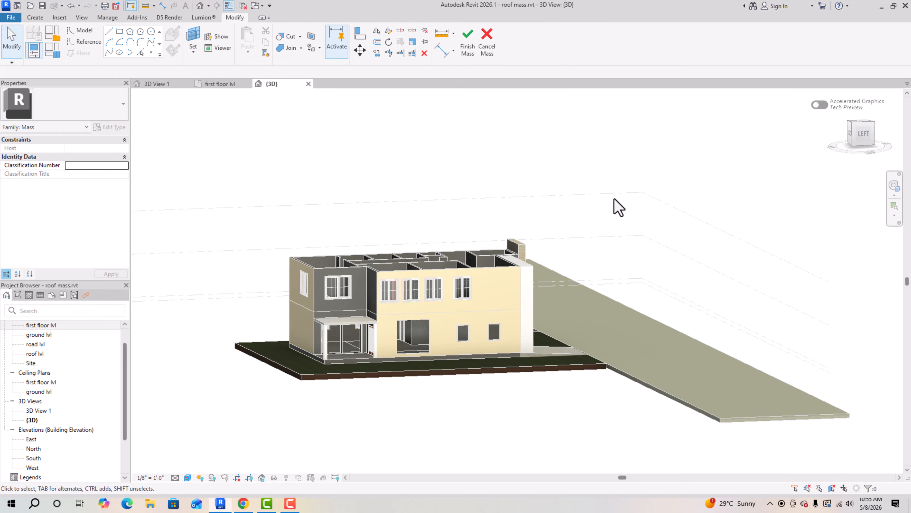
Draw a six-point wavy model spline above the roof level in the left view, extending past both ends of the house.
left_click(863, 136)
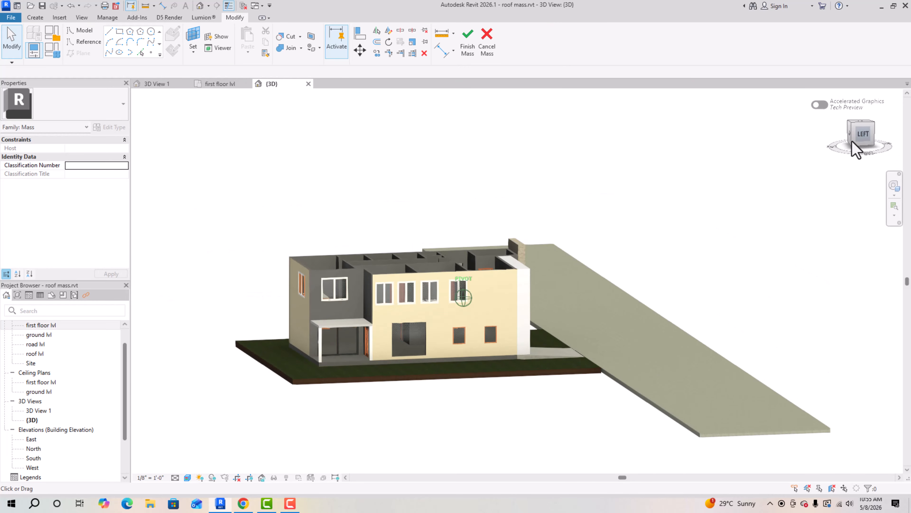
mouse_move(863, 143)
left_mouse_down()
mouse_move(885, 142)
mouse_move(865, 137)
left_mouse_up()
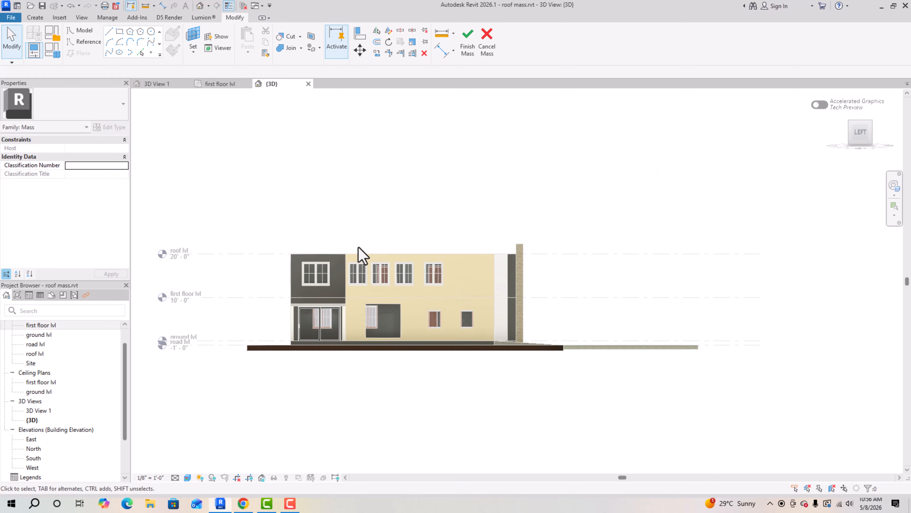
left_click(108, 54)
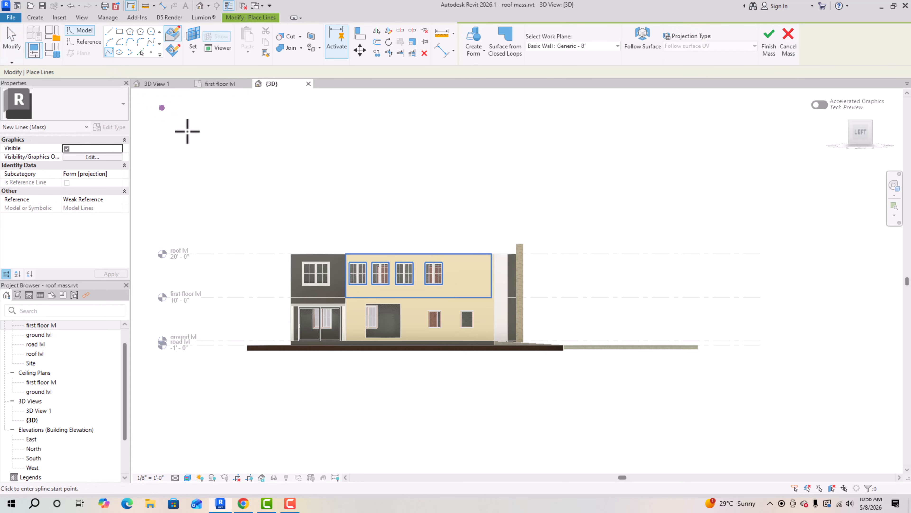
left_click(256, 244)
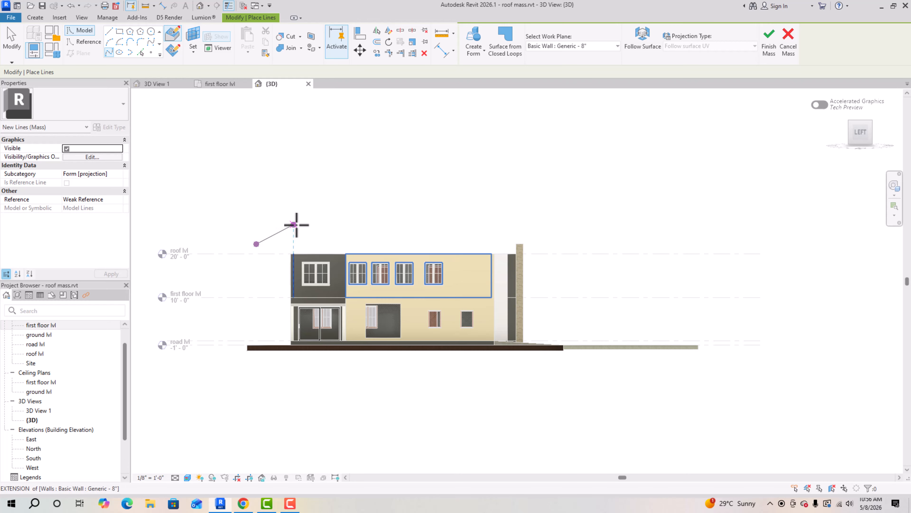
left_click(322, 218)
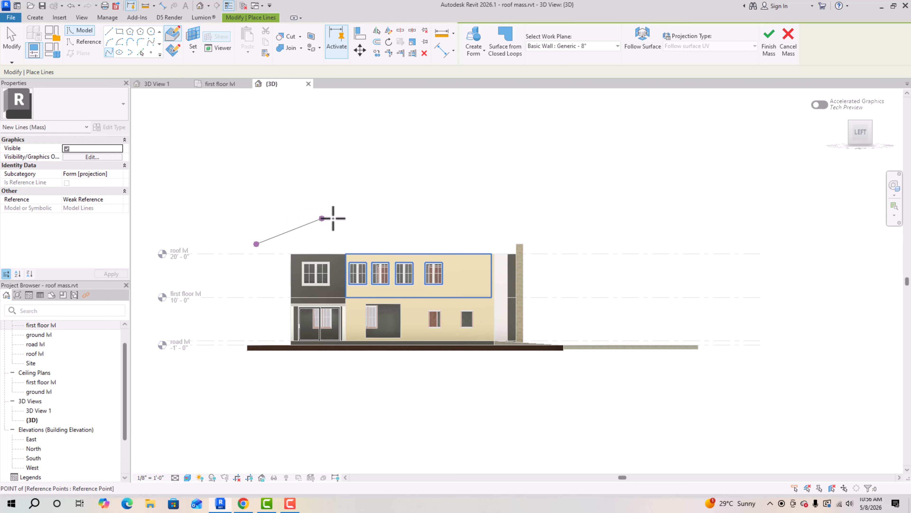
left_click(395, 231)
left_click(442, 241)
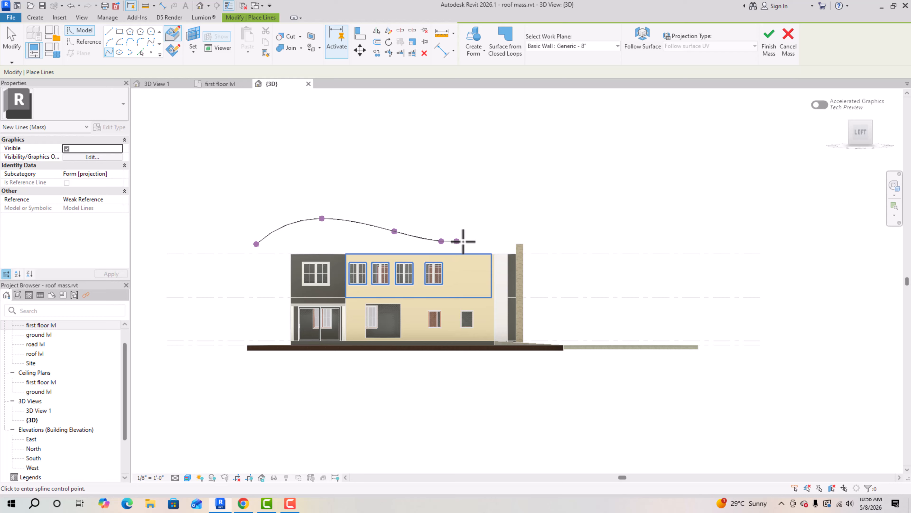
left_click(491, 246)
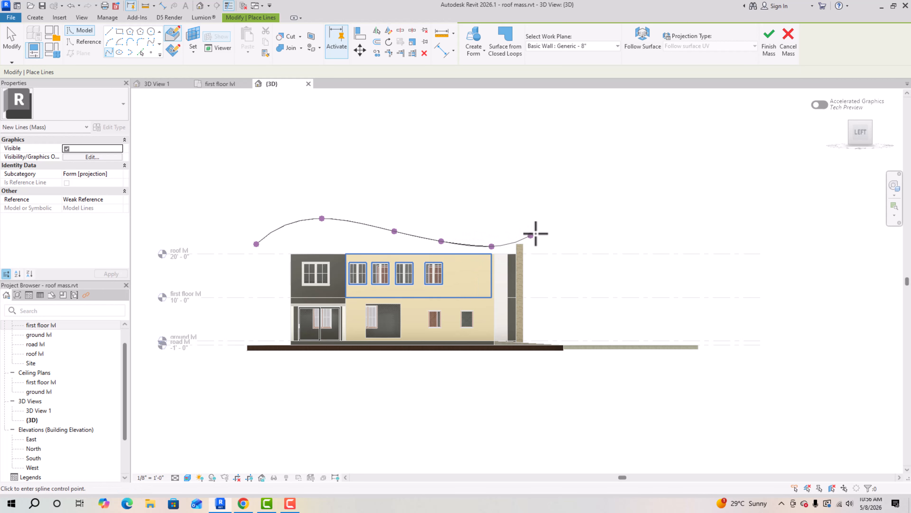
left_click(547, 218)
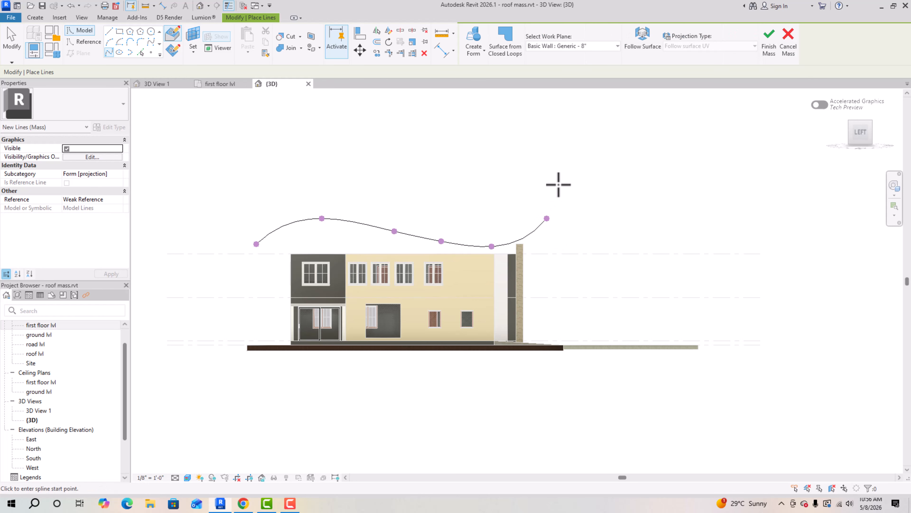
key("Escape")
key("Escape")
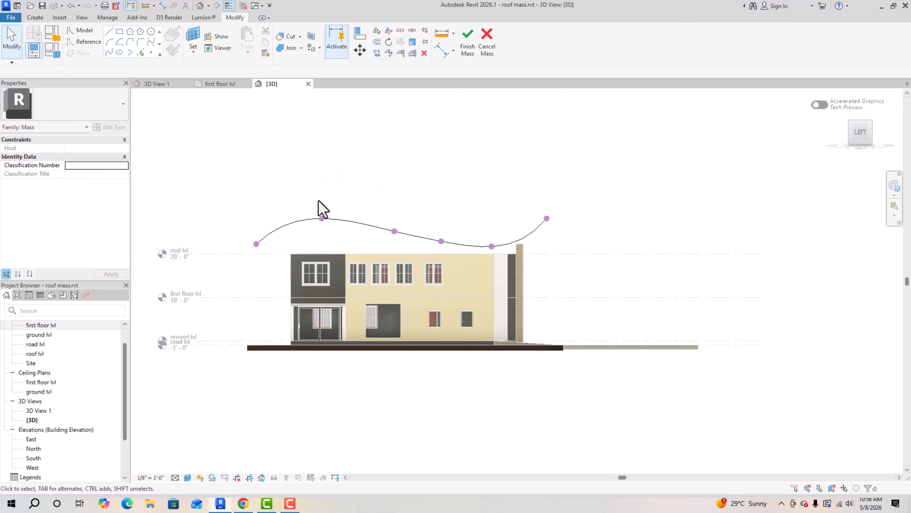
Lower the spline's second, third and fourth points to form a smooth crest followed by a shallow dip.
left_click(322, 218)
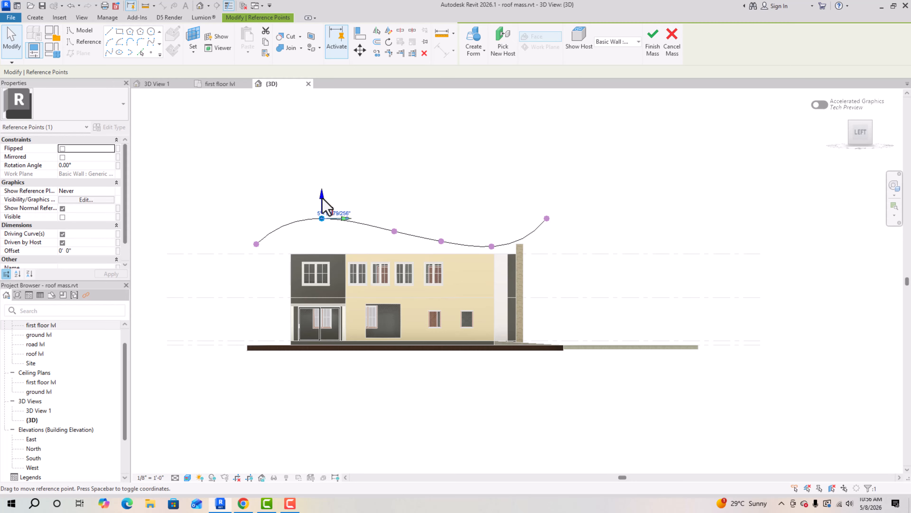
left_click_drag(321, 199, 320, 202)
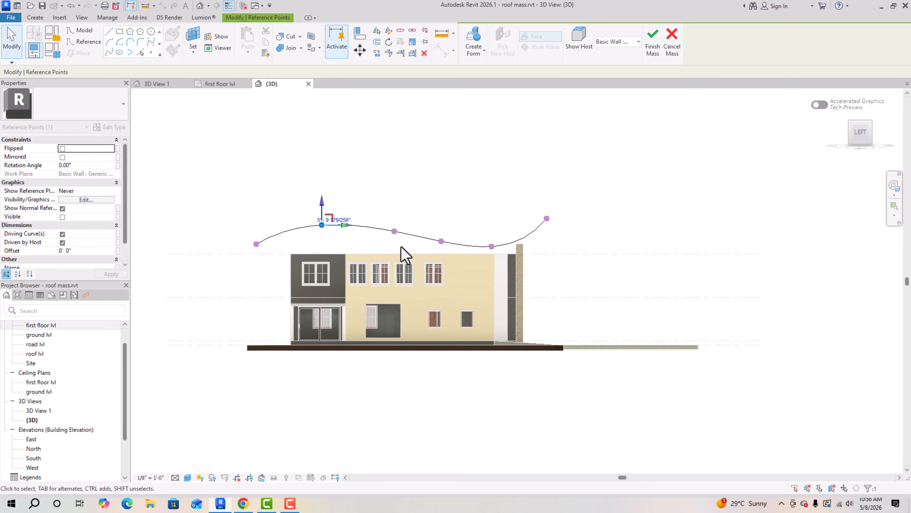
left_click(394, 231)
left_click_drag(394, 221, 395, 222)
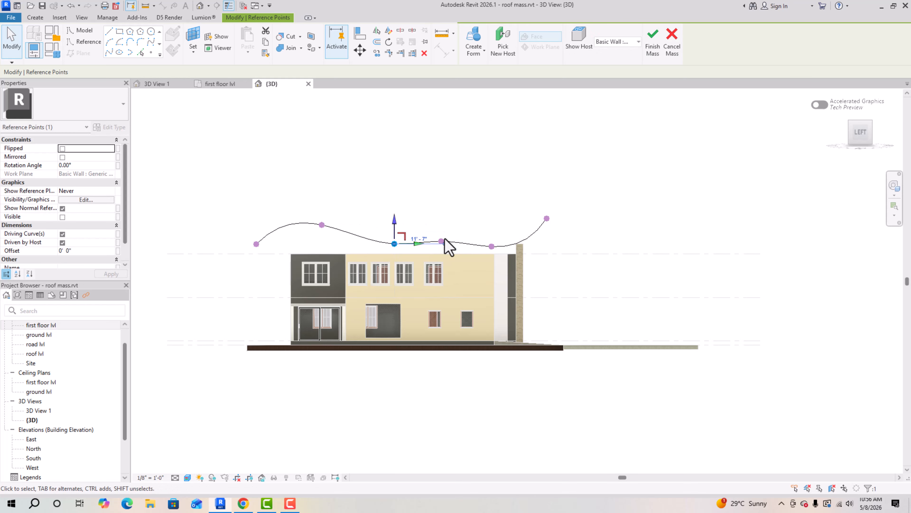
left_click(438, 242)
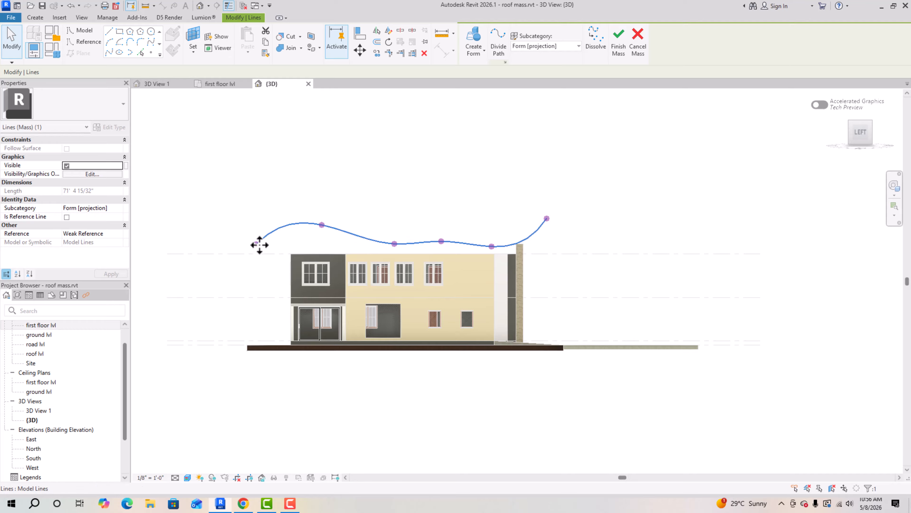
left_click(292, 199)
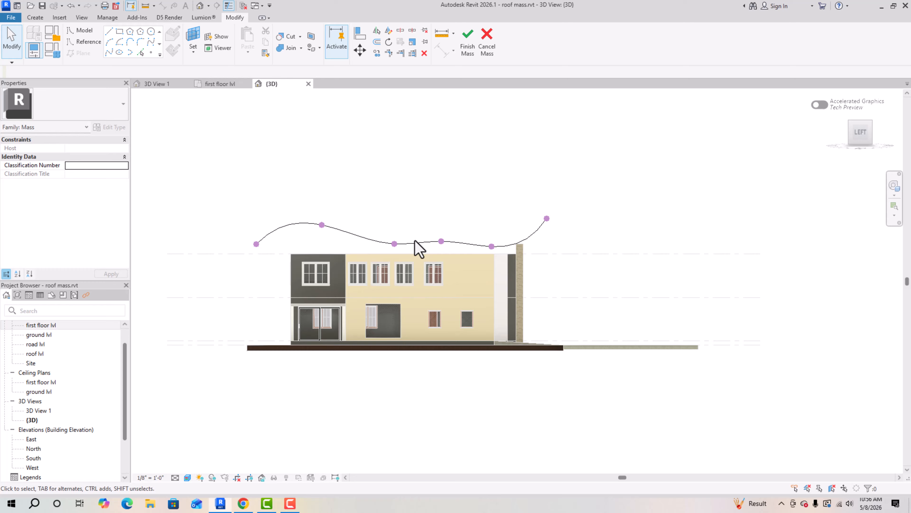
left_click(441, 241)
left_click_drag(442, 216, 442, 224)
left_click(511, 199)
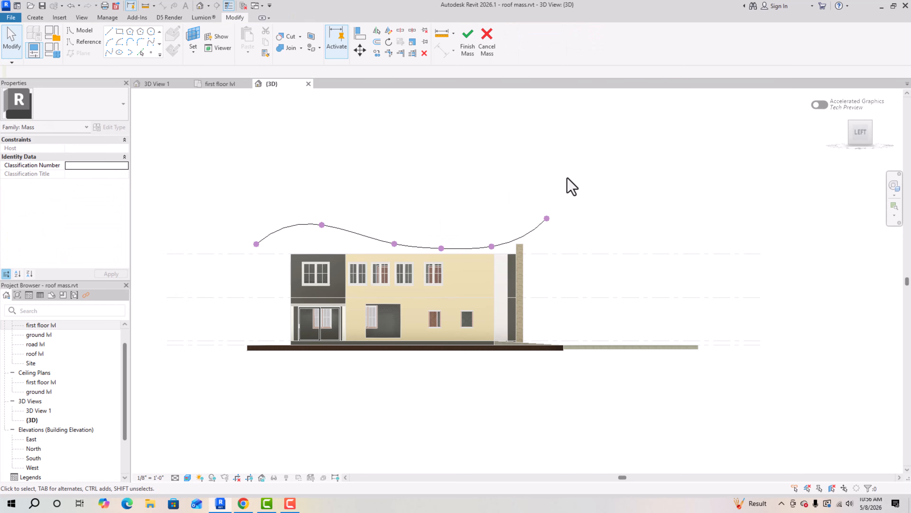
Set the work plane to the upper-floor wall on the opposite, right side of the house.
left_click_drag(863, 140, 875, 160)
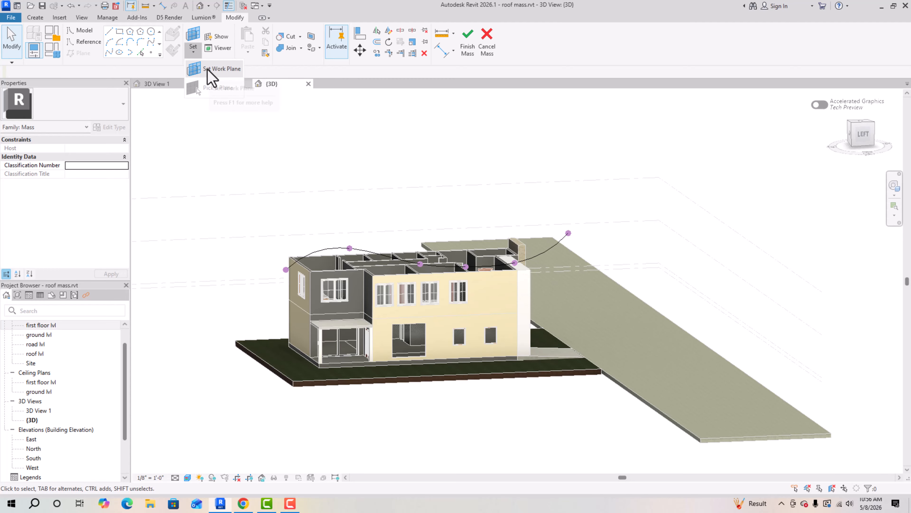
left_click(194, 54)
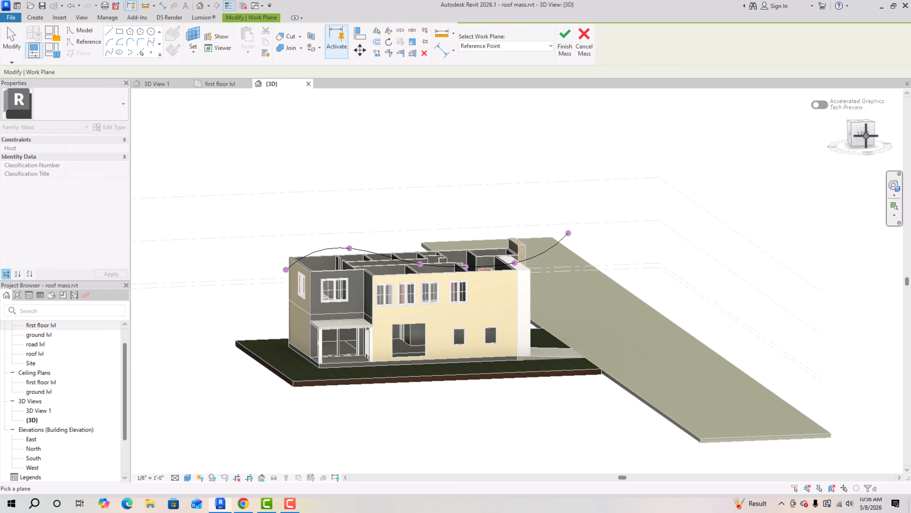
left_click_drag(867, 141, 347, 147)
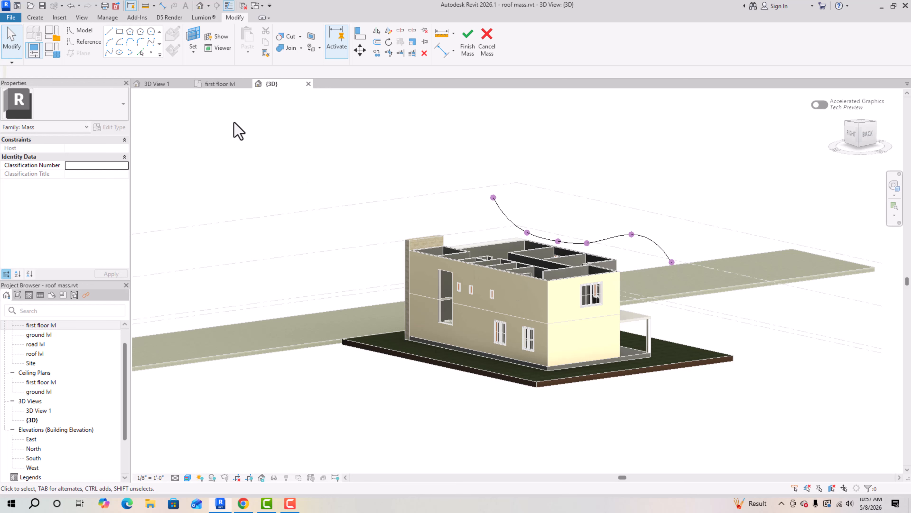
left_click(193, 41)
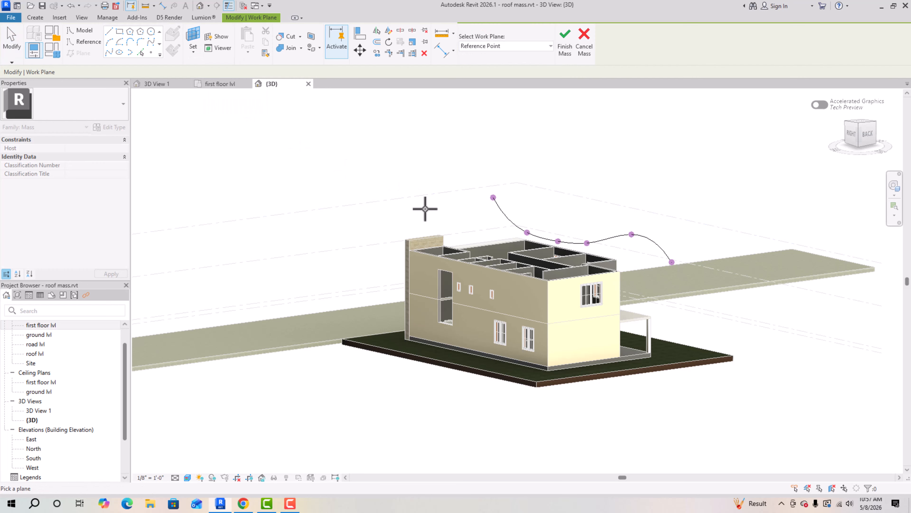
left_click(482, 265)
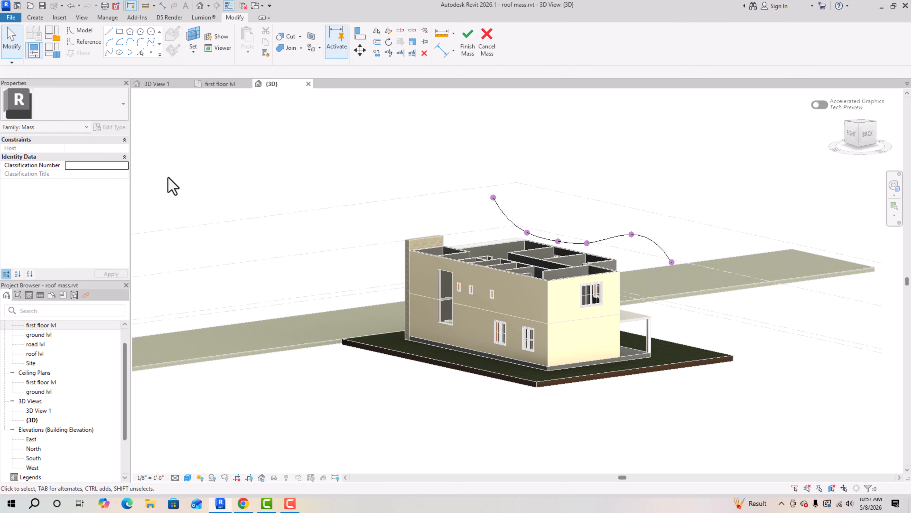
Draw a second six-point spline above the right-side wall, arching over the middle and descending past the far end of the house.
left_click(854, 137)
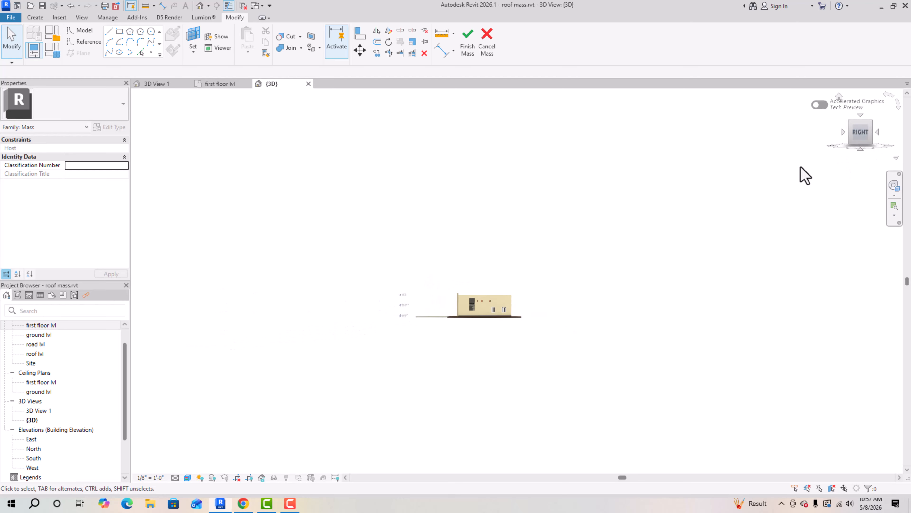
scroll(527, 317, "up", 5)
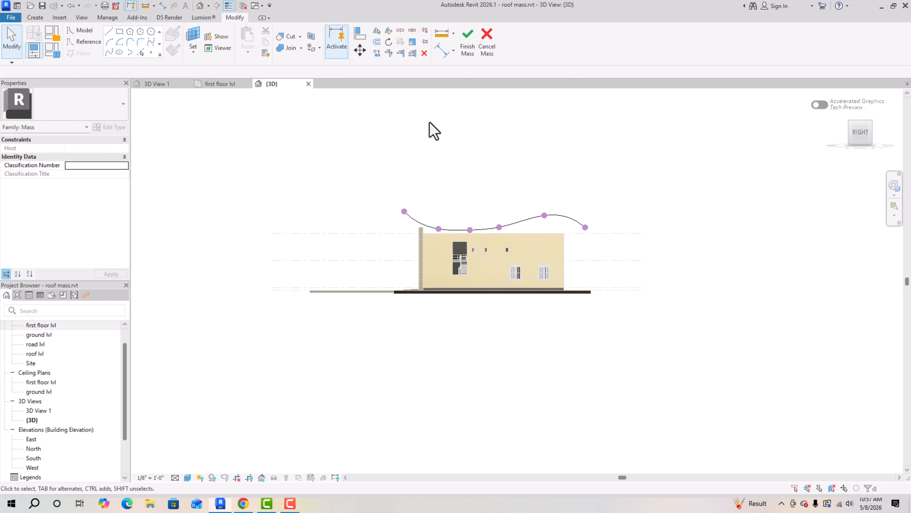
left_click(109, 52)
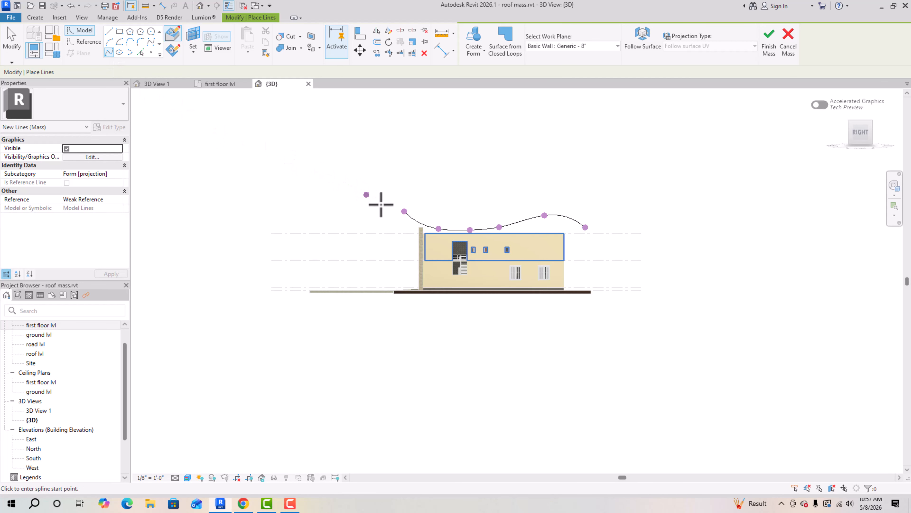
left_click(392, 229)
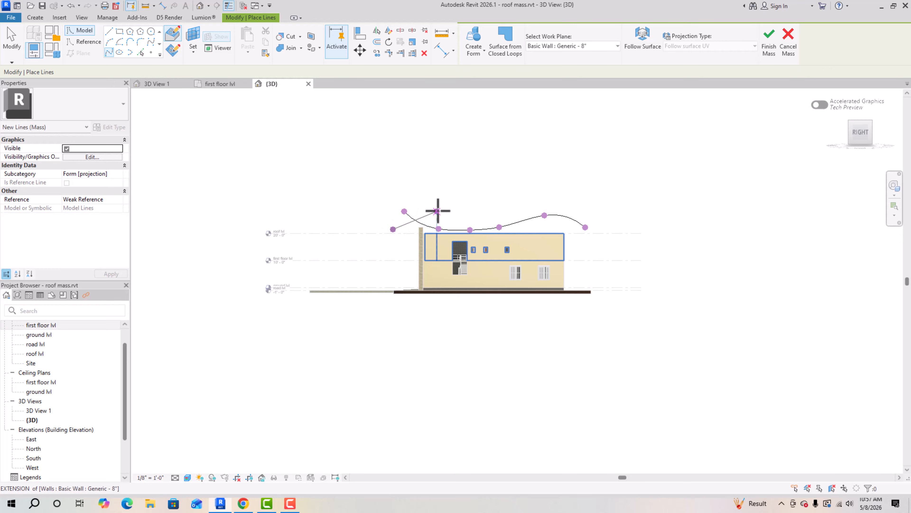
left_click(452, 209)
left_click(492, 208)
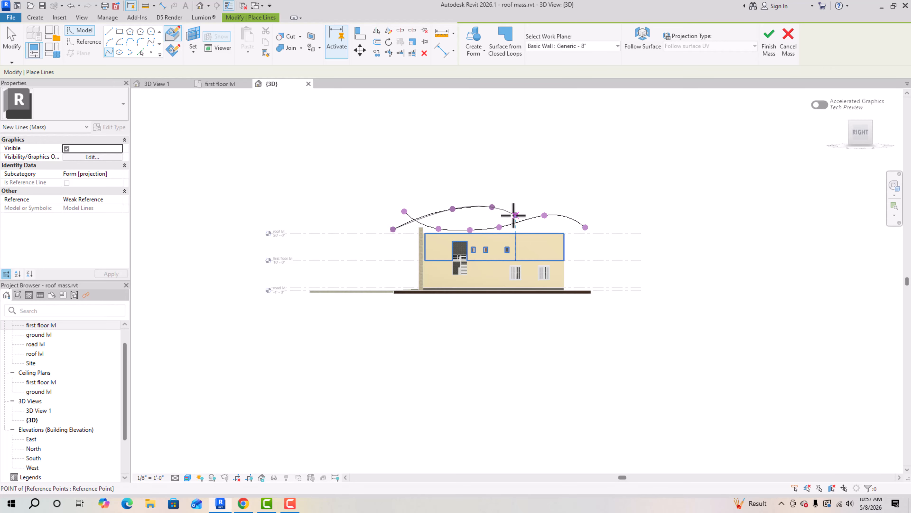
left_click(516, 215)
left_click(548, 229)
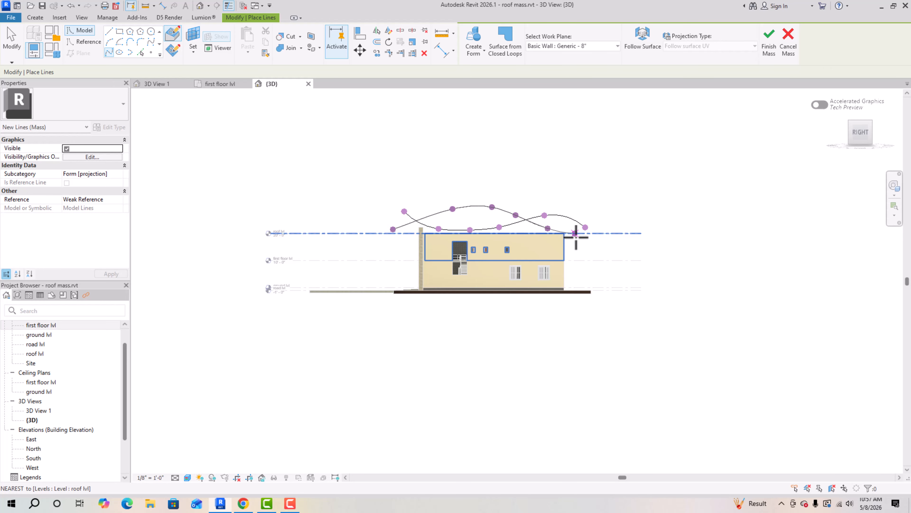
left_click(596, 239)
key("Escape")
key("Escape")
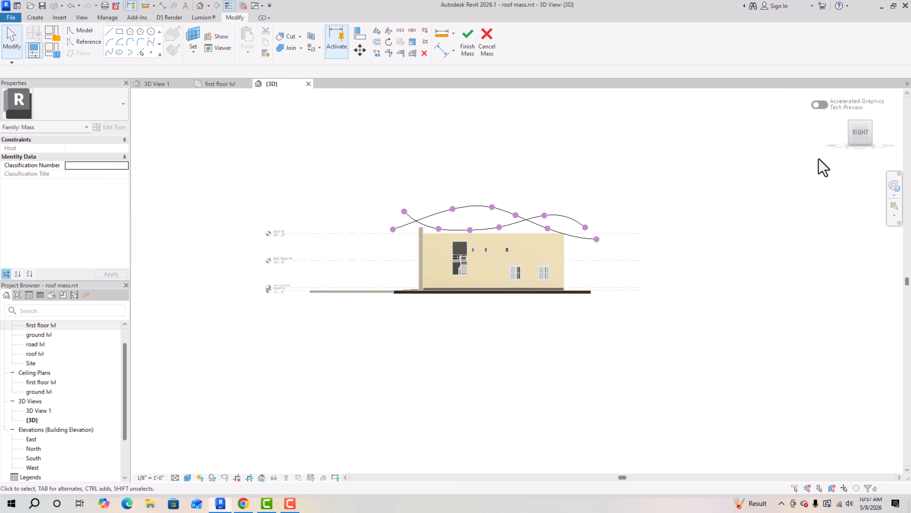
Create a solid form from the two wavy splines above the house and finish the in-place mass.
left_click_drag(861, 139, 480, 165)
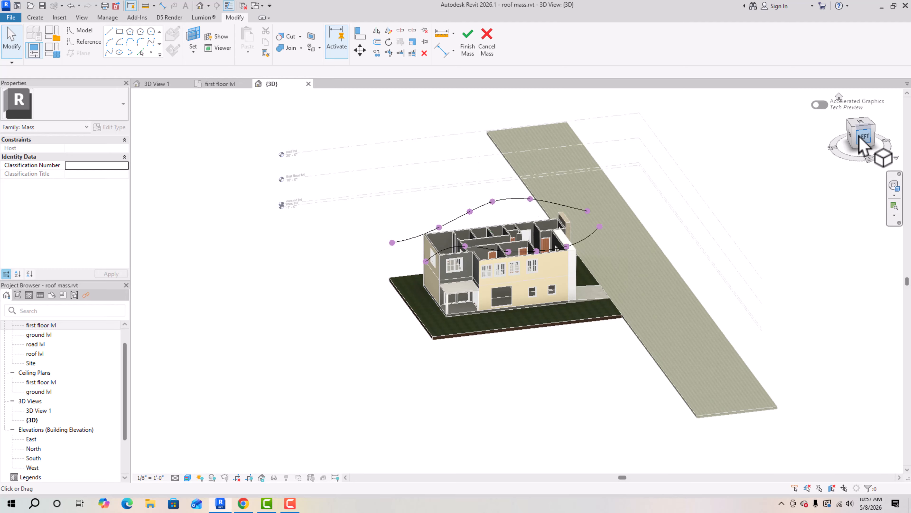
left_click(556, 211)
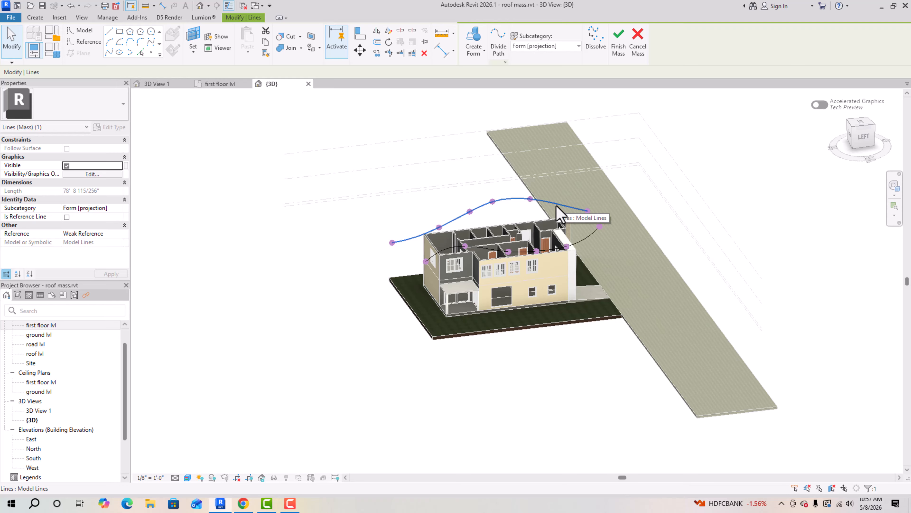
left_click(590, 232, "ctrl")
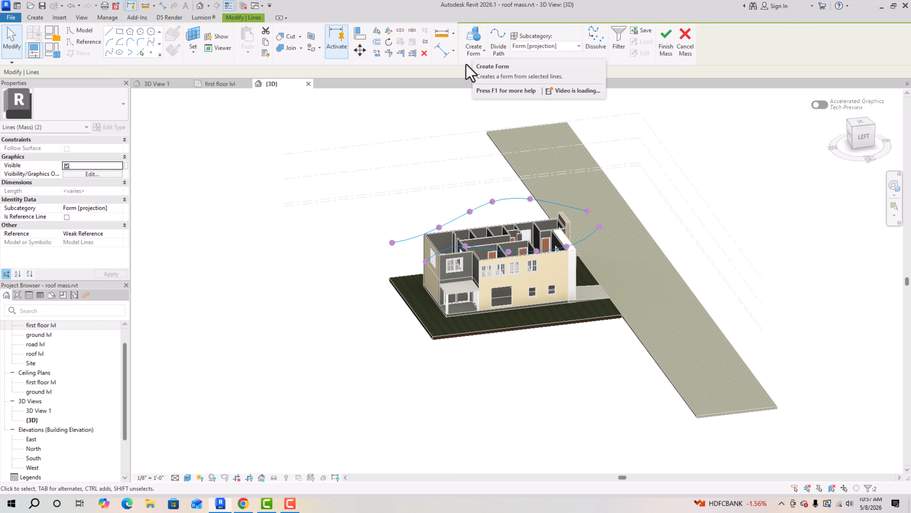
left_click(484, 52)
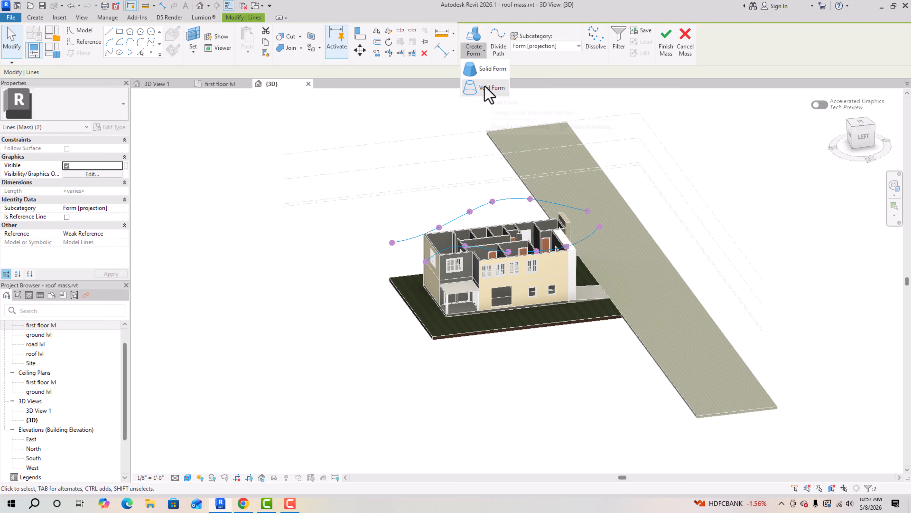
left_click(488, 69)
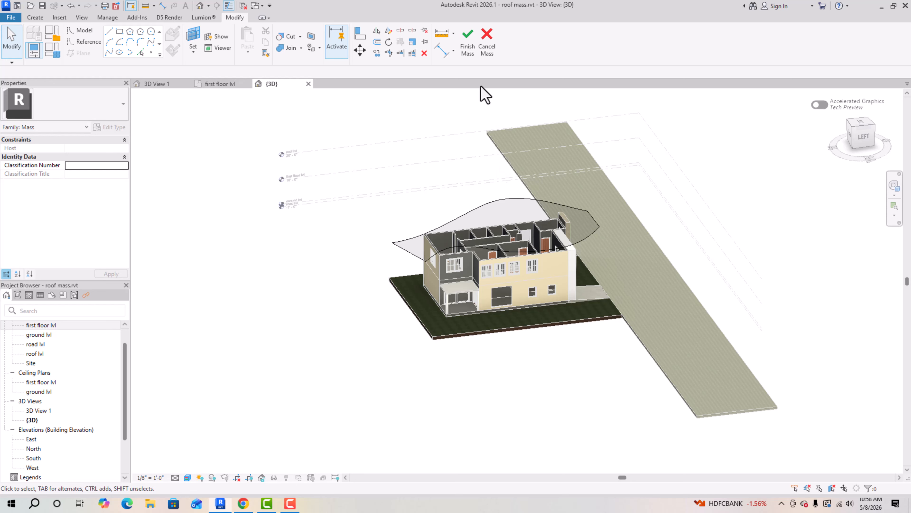
left_click(468, 48)
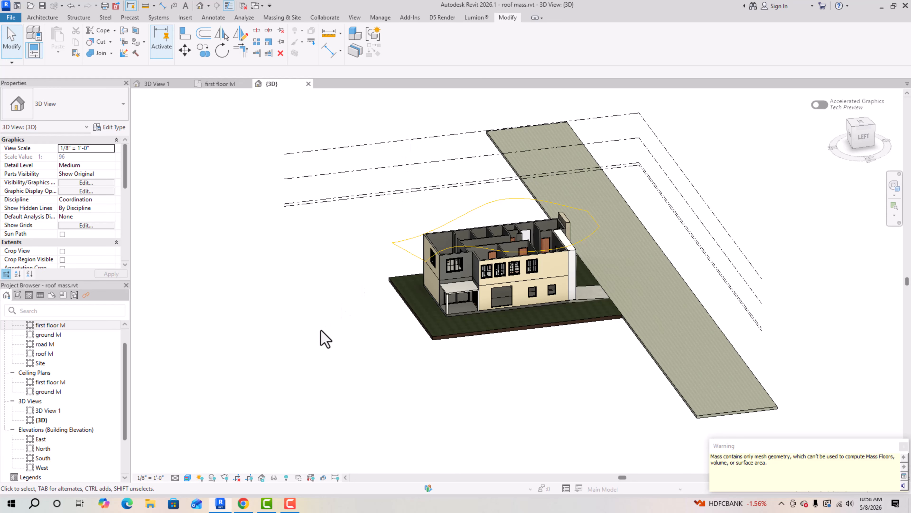
Create a roof by face on the curved mass surface using the Sloped Glazing type.
left_click(878, 142)
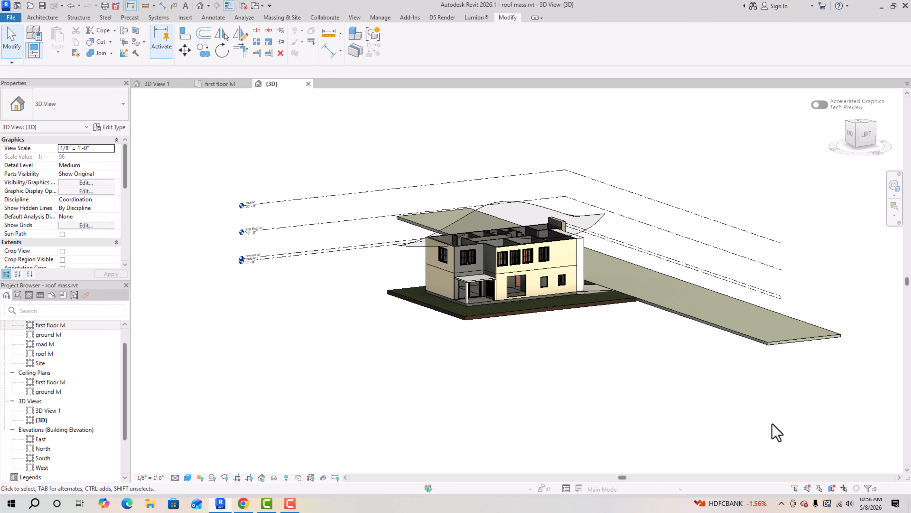
left_click(40, 18)
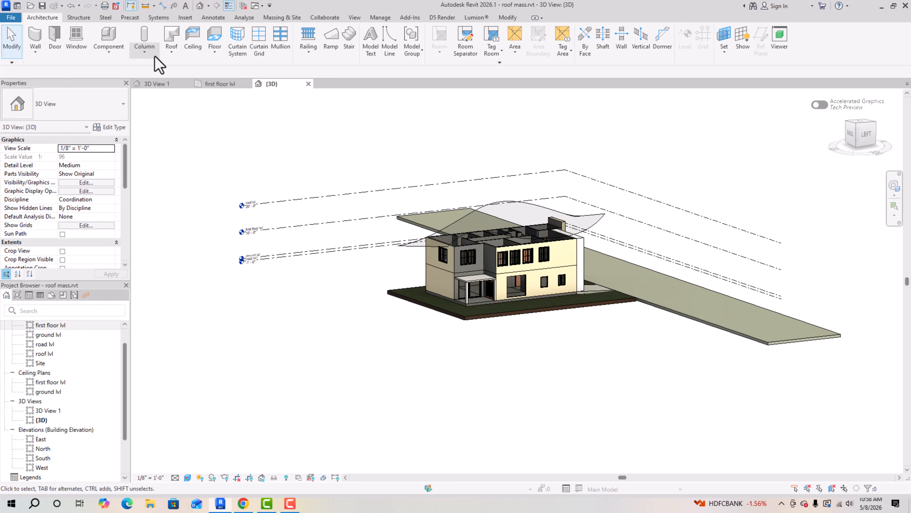
left_click(171, 54)
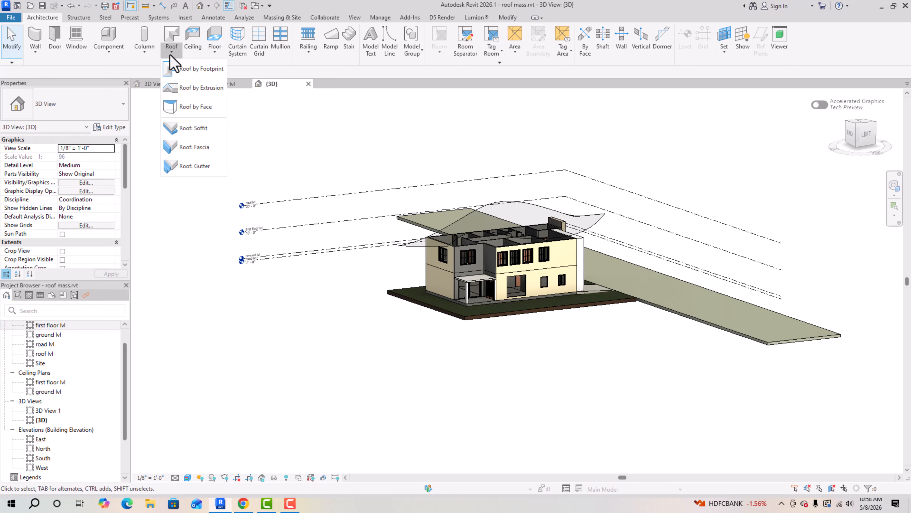
left_click(188, 111)
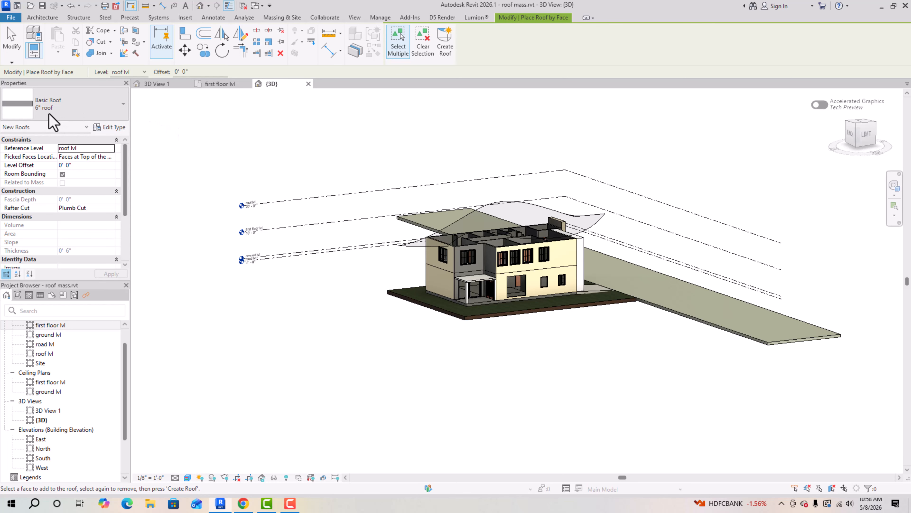
left_click(86, 119)
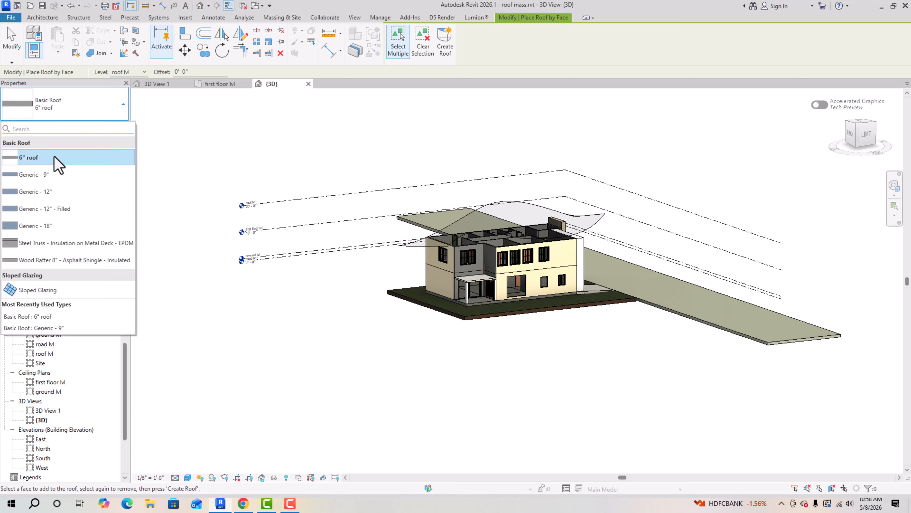
left_click(49, 290)
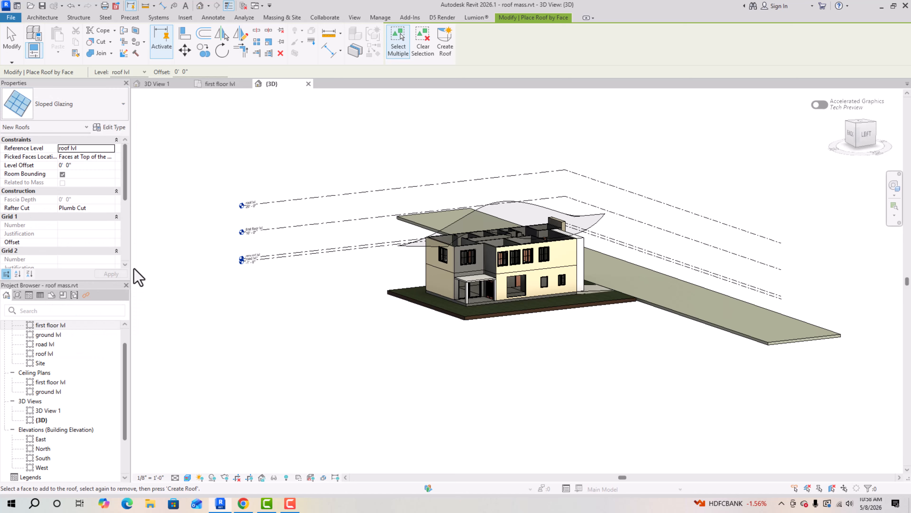
left_click(412, 244)
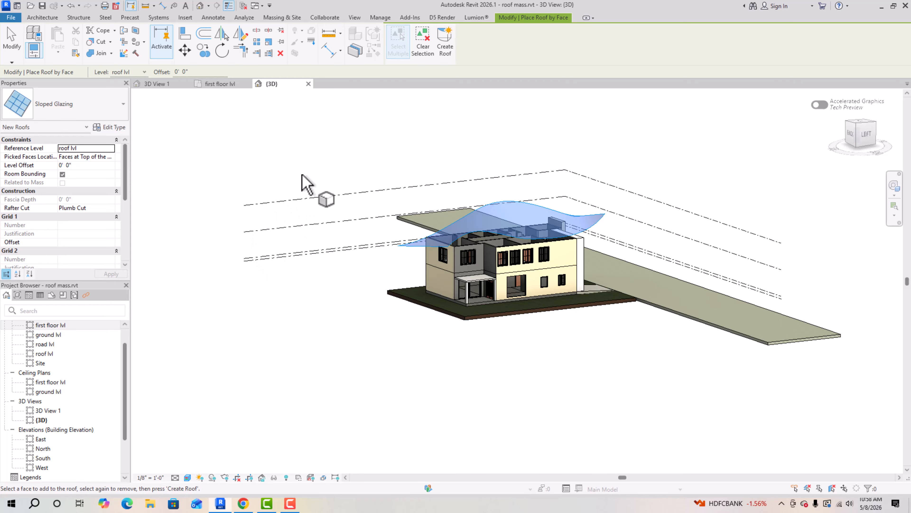
left_click(445, 43)
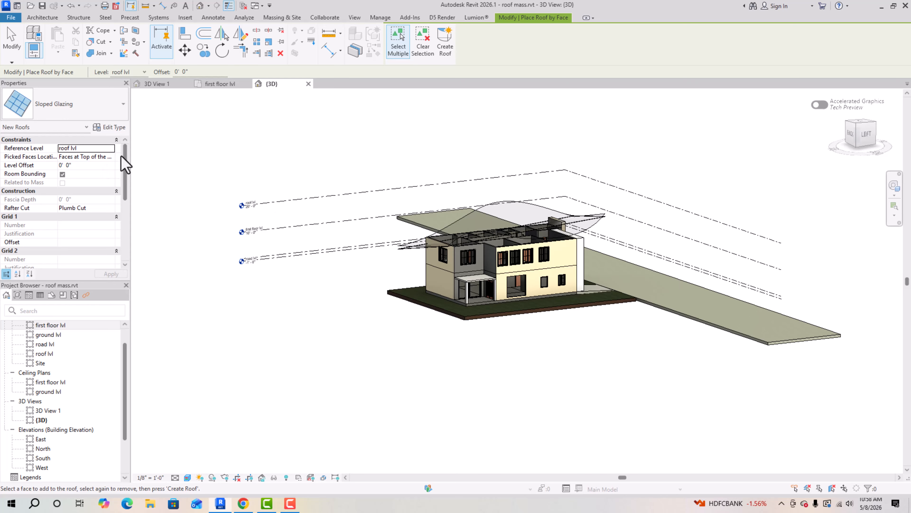
left_click(445, 43)
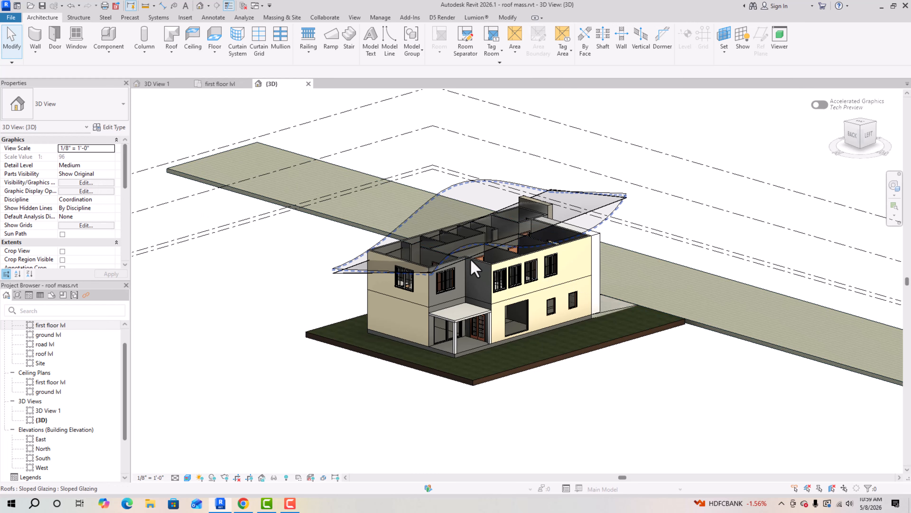
Set the Grid 1 and Grid 2 layouts of the sloped glazing roof type to Fixed Distance.
left_click(401, 274)
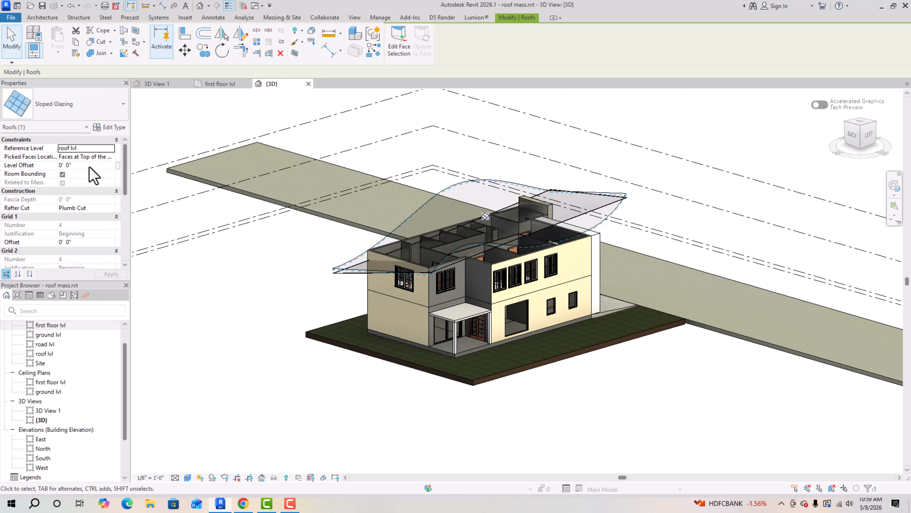
left_click(118, 129)
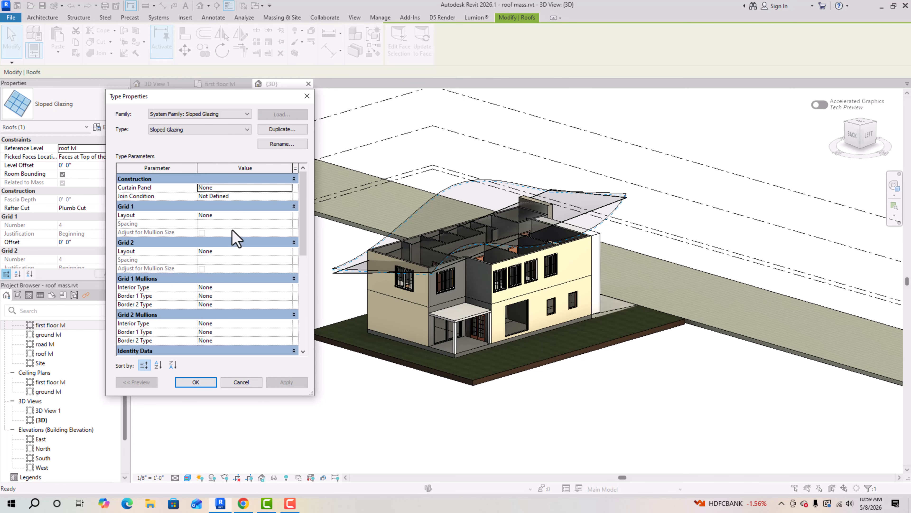
left_click(240, 215)
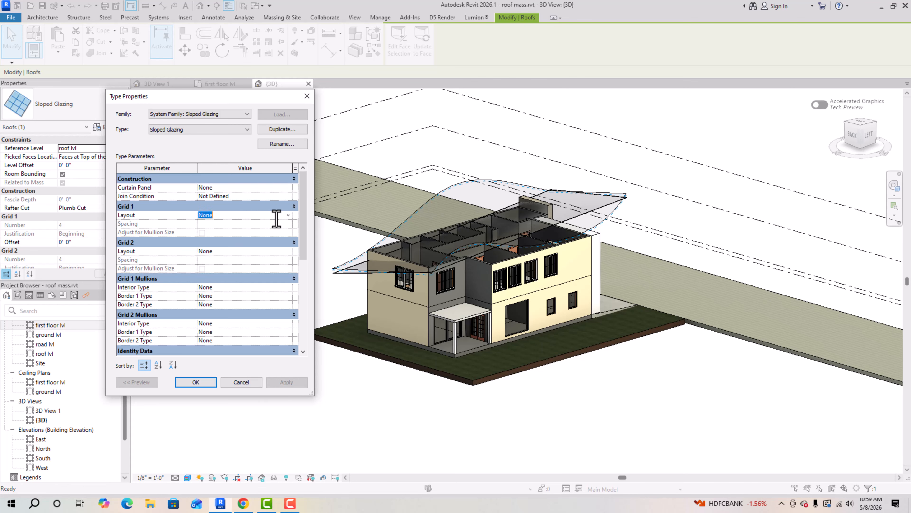
left_click(288, 215)
left_click(235, 228)
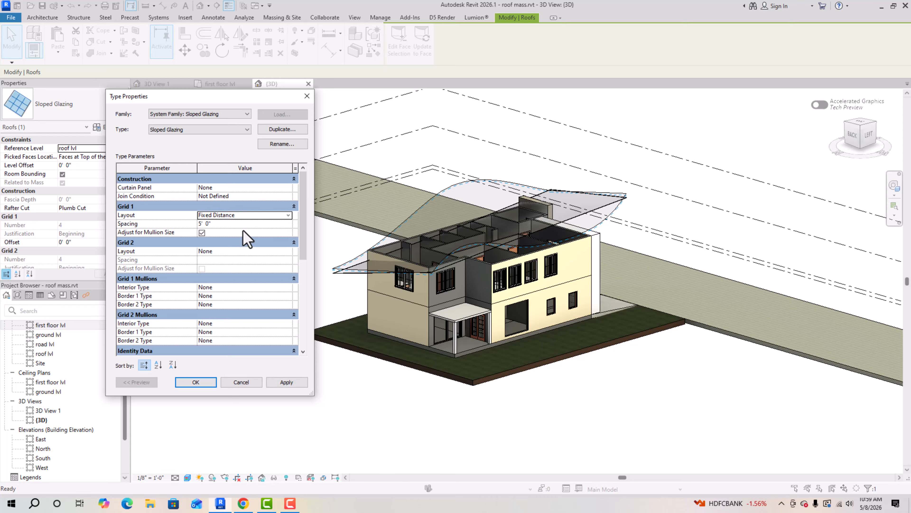
left_click(235, 251)
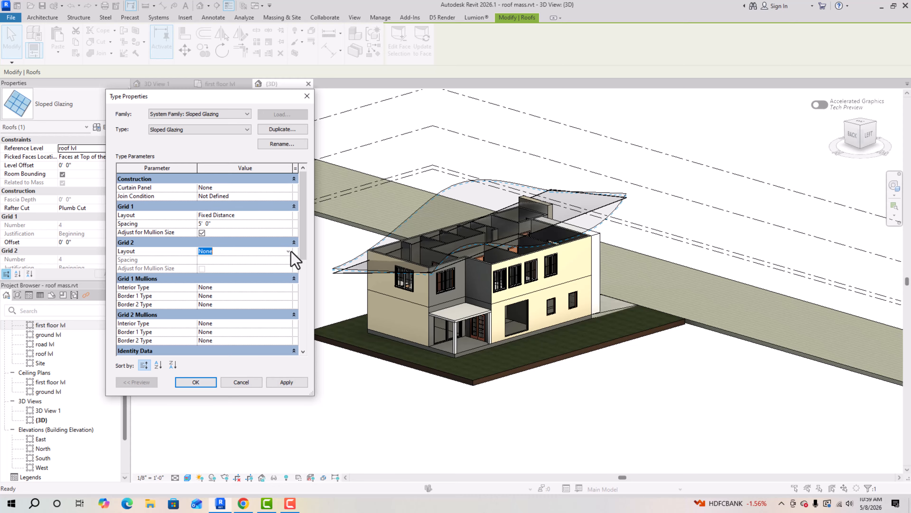
left_click(289, 250)
left_click(247, 267)
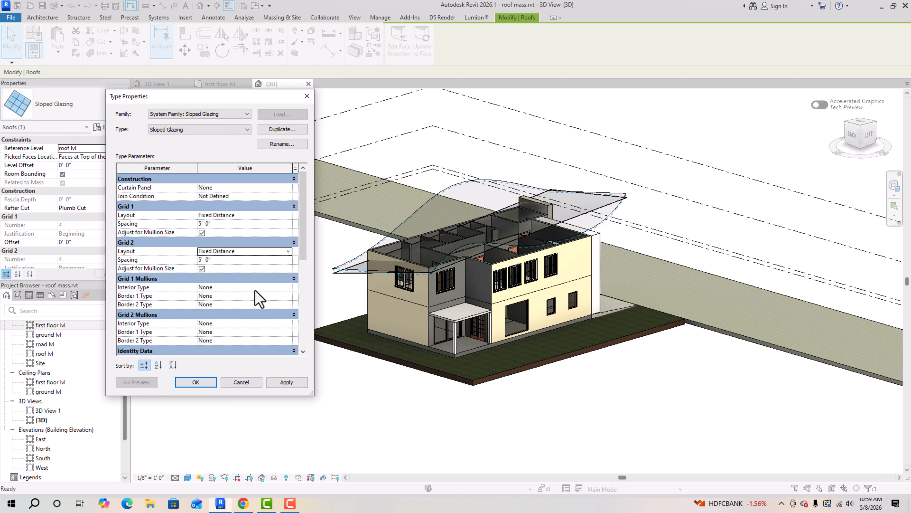
Set the Grid 1 interior, border 1 and border 2 mullions to Rectangular Mullion : 1.5" x 2.5" rectangular.
left_click(278, 287)
left_click(289, 287)
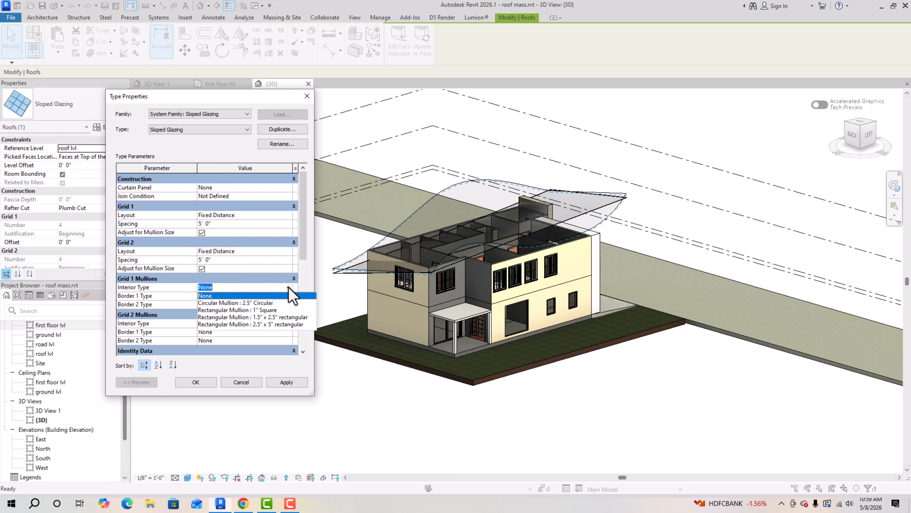
left_click(272, 316)
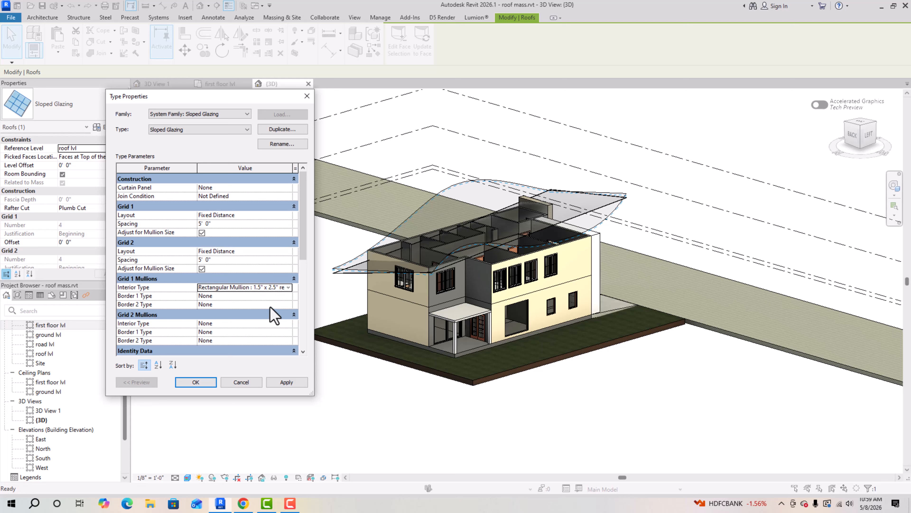
left_click(285, 295)
left_click(286, 296)
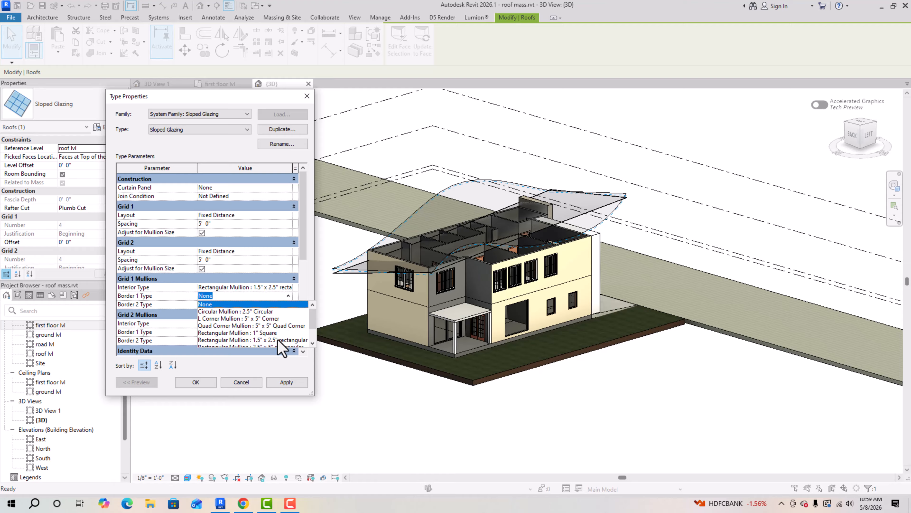
left_click(277, 340)
double_click(284, 304)
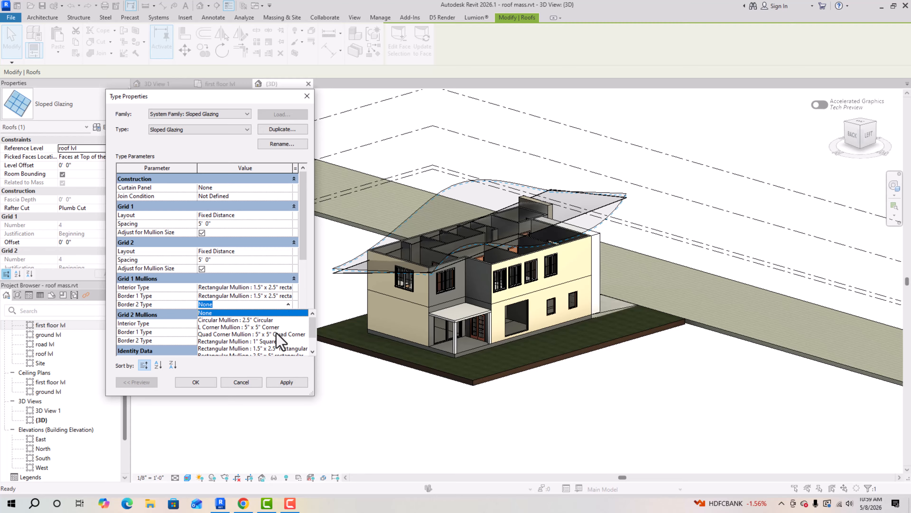
left_click(279, 348)
Set the Grid 2 interior and both border mullions to Rectangular Mullion : 1.5" x 2.5" rectangular and apply the type changes to the roof.
left_click(285, 323)
left_click(289, 323)
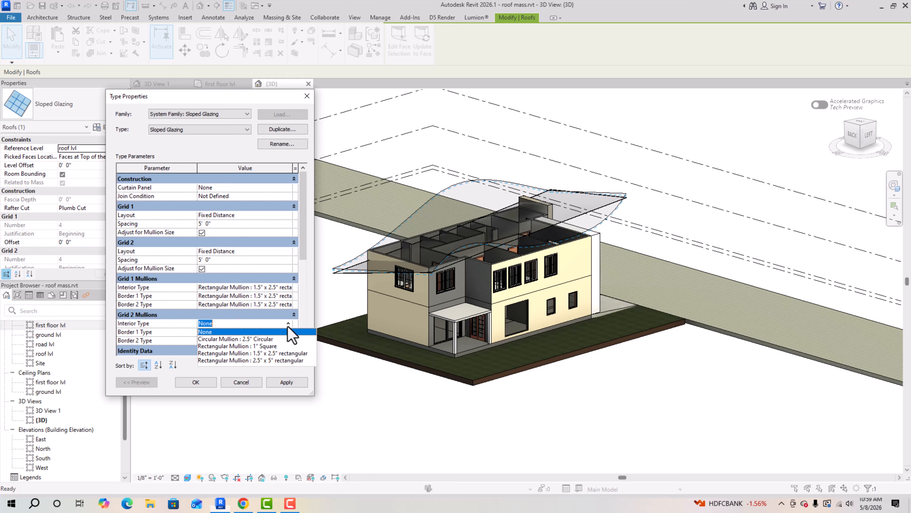
left_click(281, 353)
left_click(287, 331)
left_click(288, 332)
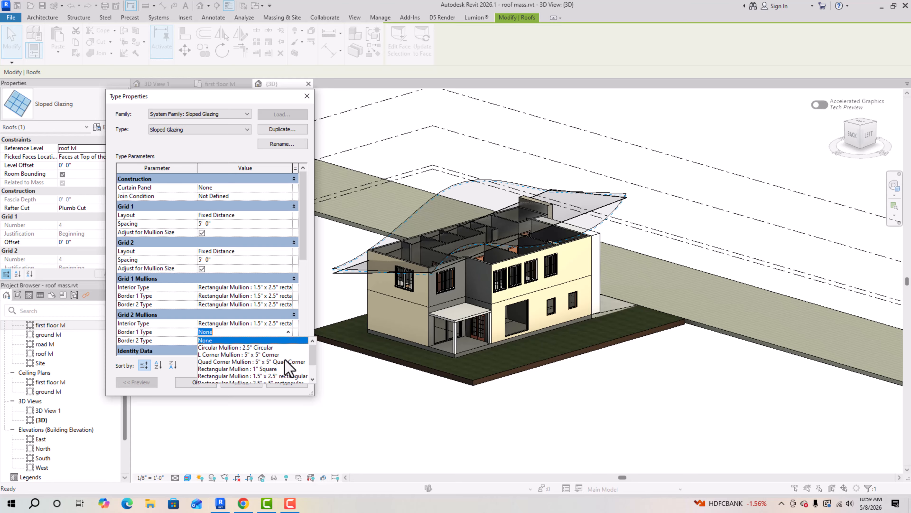
left_click(282, 376)
scroll(276, 360, "down", 2)
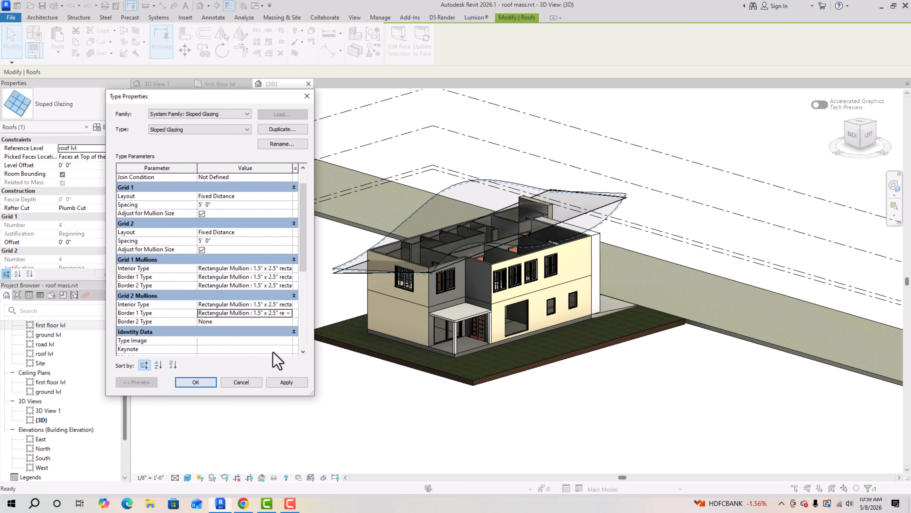
left_click(285, 321)
left_click(288, 321)
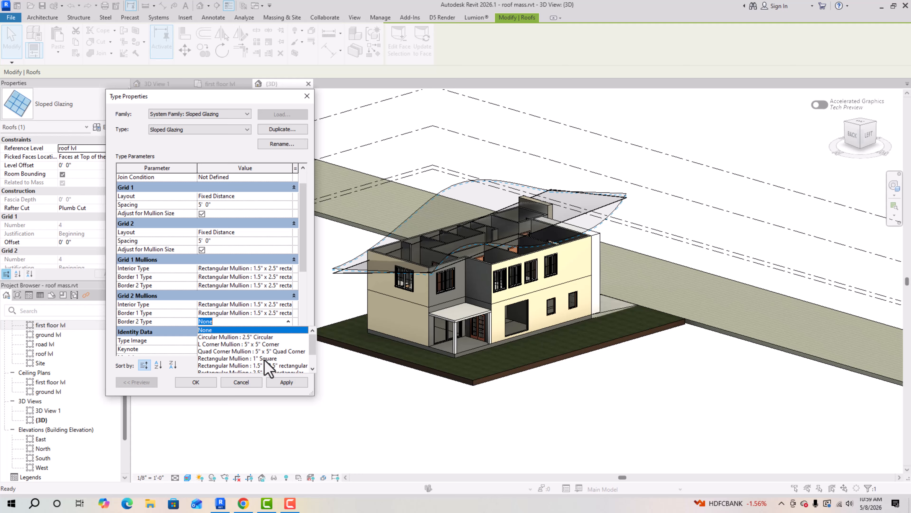
left_click(265, 366)
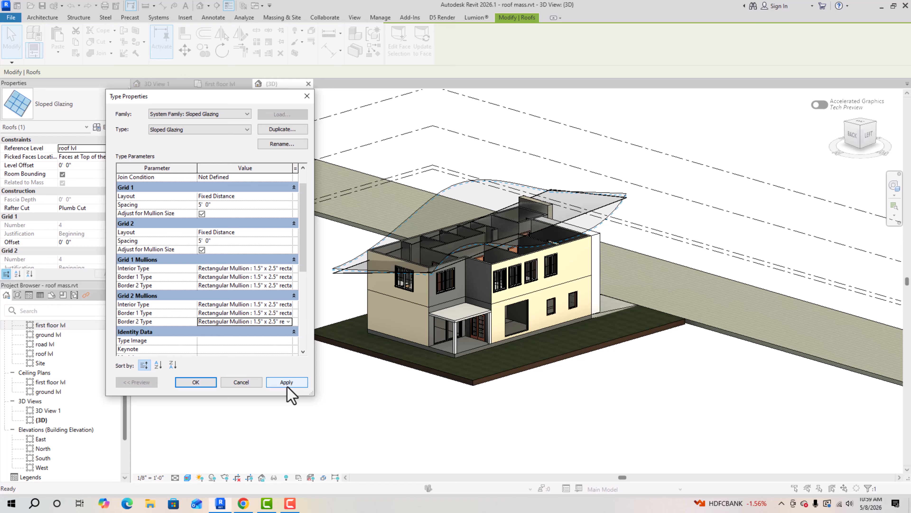
left_click(287, 386)
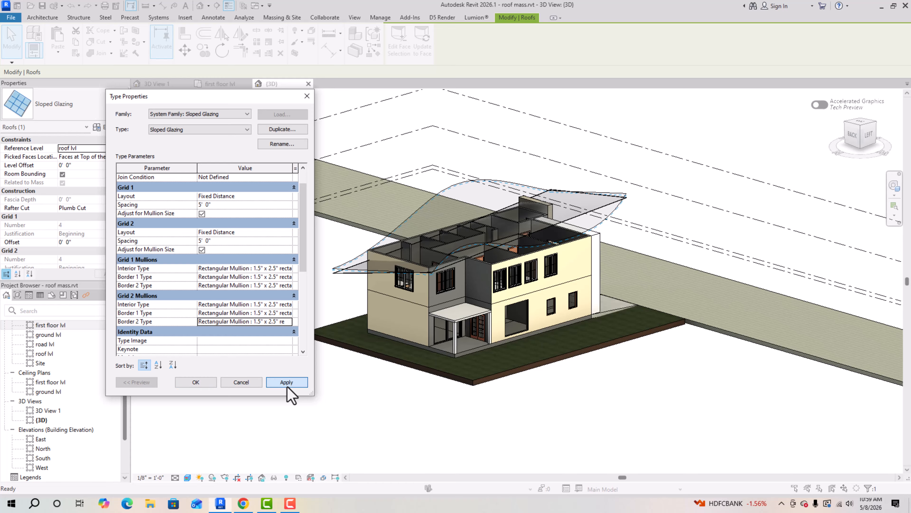
left_click(201, 382)
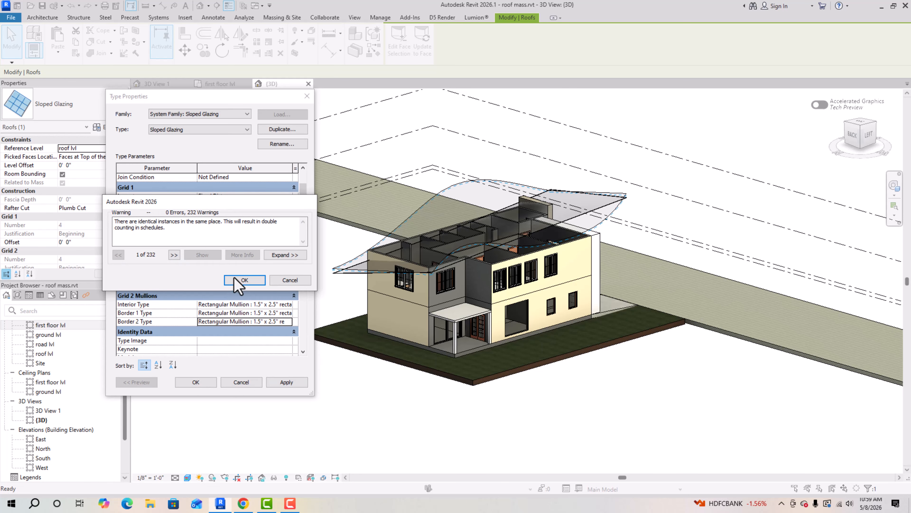
left_click(237, 280)
left_click(196, 382)
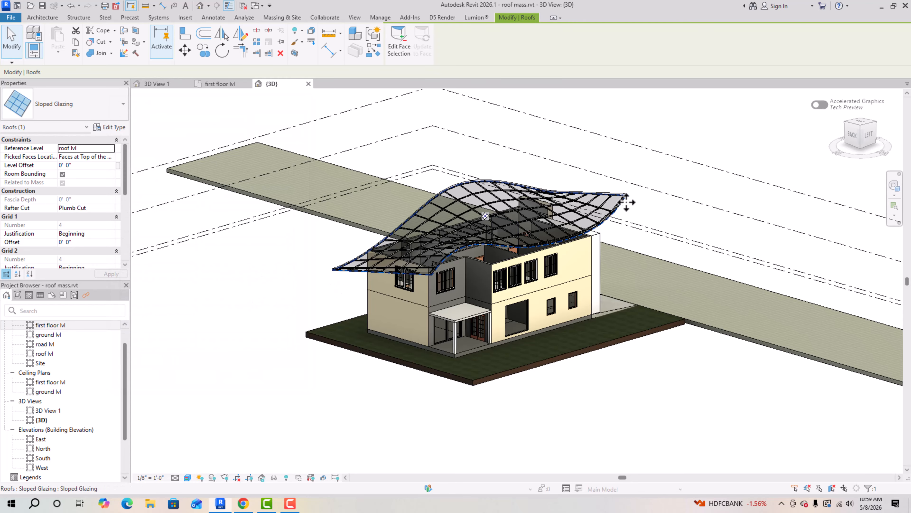
Deselect the glazed roof and examine its shape over the house from the left side.
scroll(634, 210, "up", 3)
scroll(633, 210, "down", 2)
left_click(633, 196)
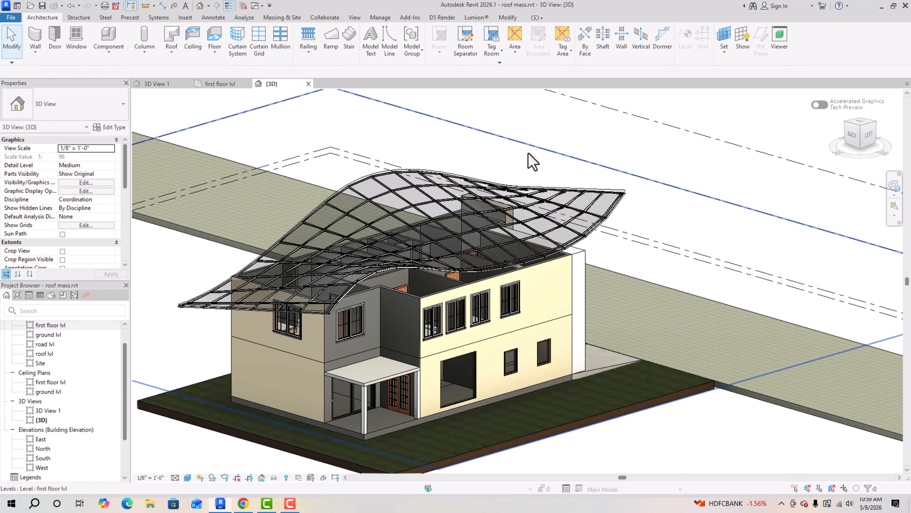
left_click(870, 135)
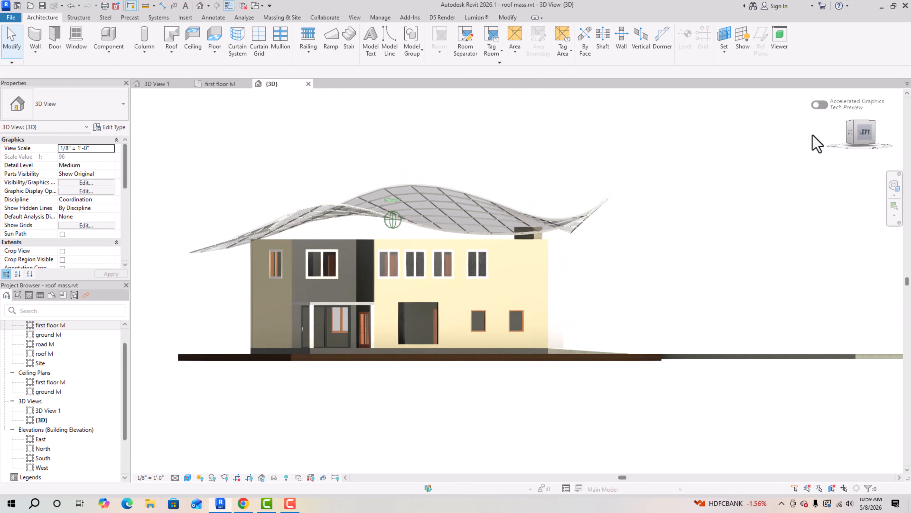
Attach the tops of the four first-floor exterior walls on the house's left side, including the grey walls, to the curved glazed roof.
middle_click_drag(755, 147, 859, 166, "shift")
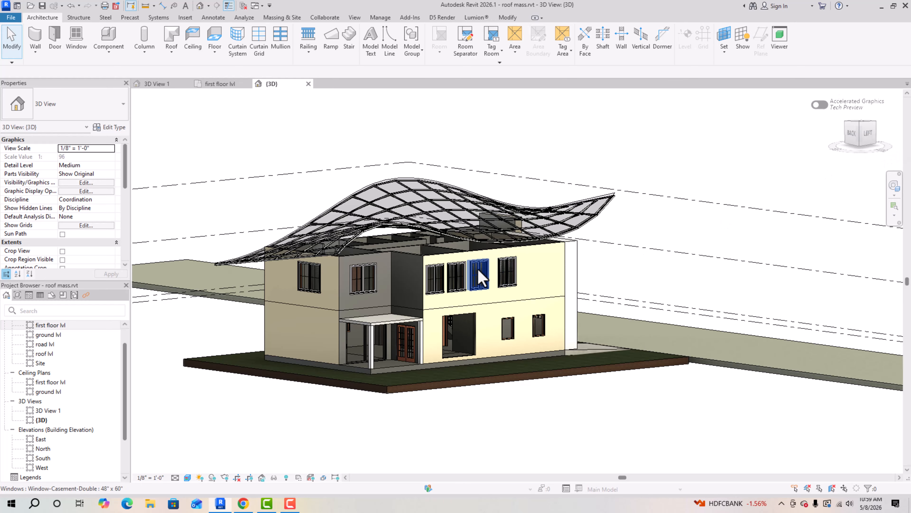
scroll(365, 276, "up", 1)
scroll(365, 276, "up", 2)
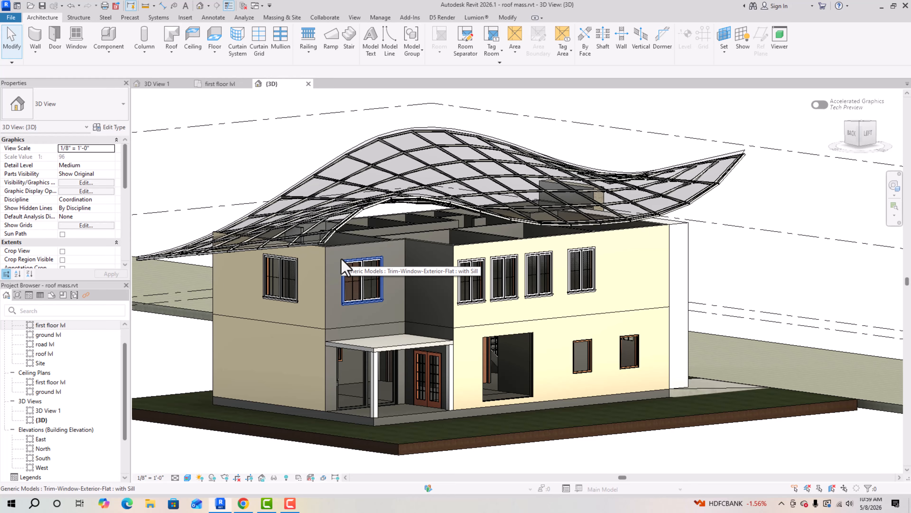
left_click(354, 246)
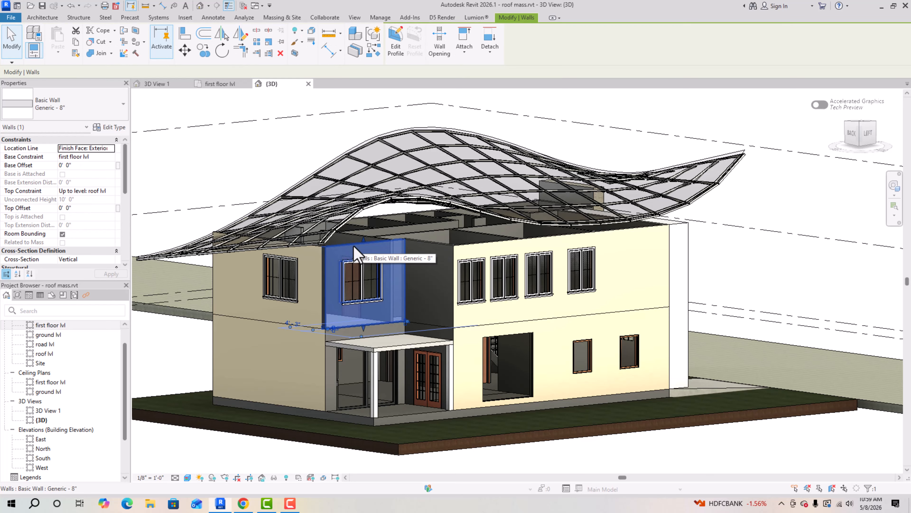
left_click(320, 256, "ctrl")
left_click(470, 251, "ctrl")
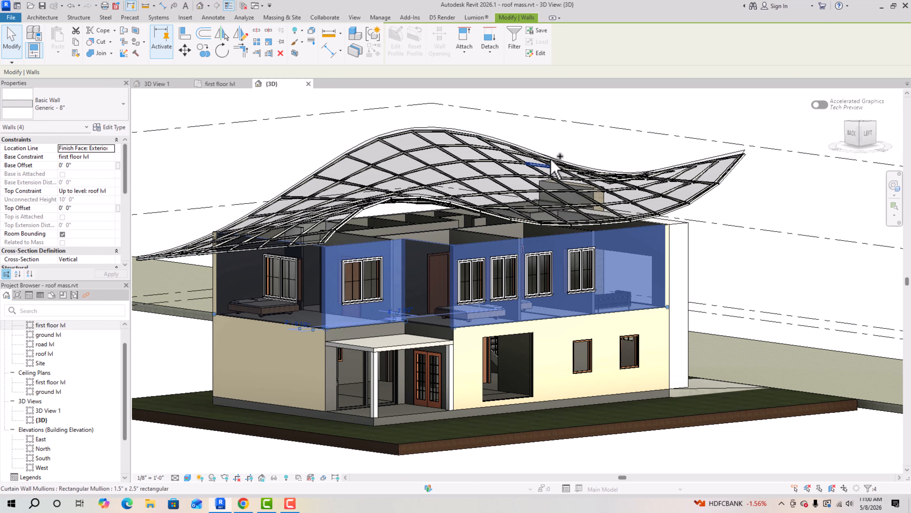
left_click(465, 54)
left_click(474, 65)
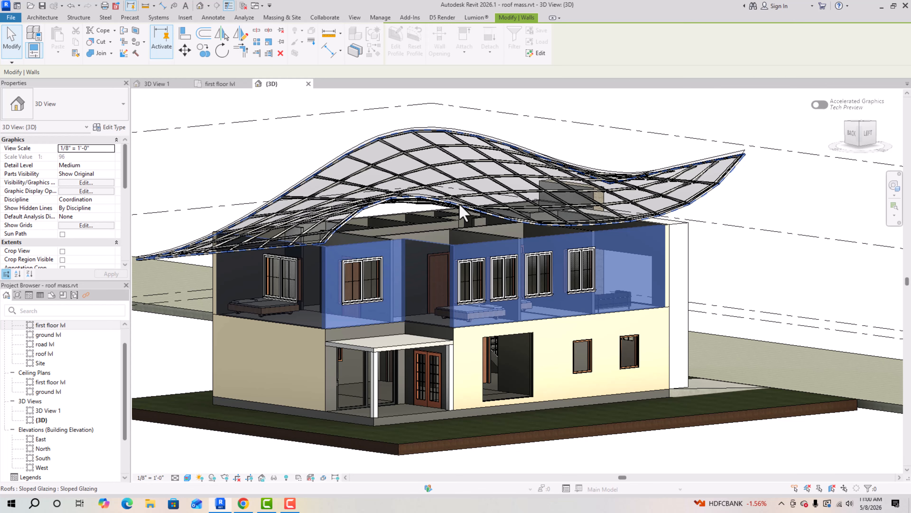
left_click(461, 212)
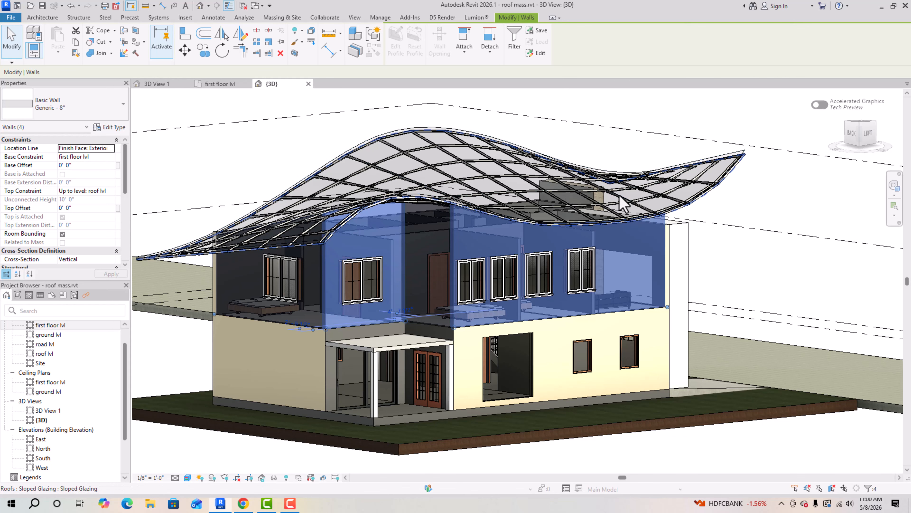
left_click(680, 107)
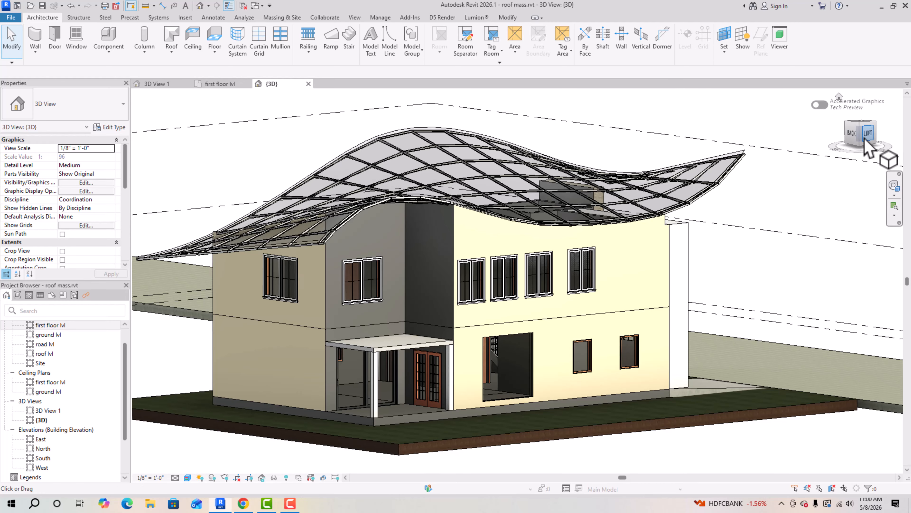
Attach the top of the long first-floor exterior wall on the house's right side to the curved glazed roof.
left_click(853, 133)
left_click_drag(229, 142, 839, 149)
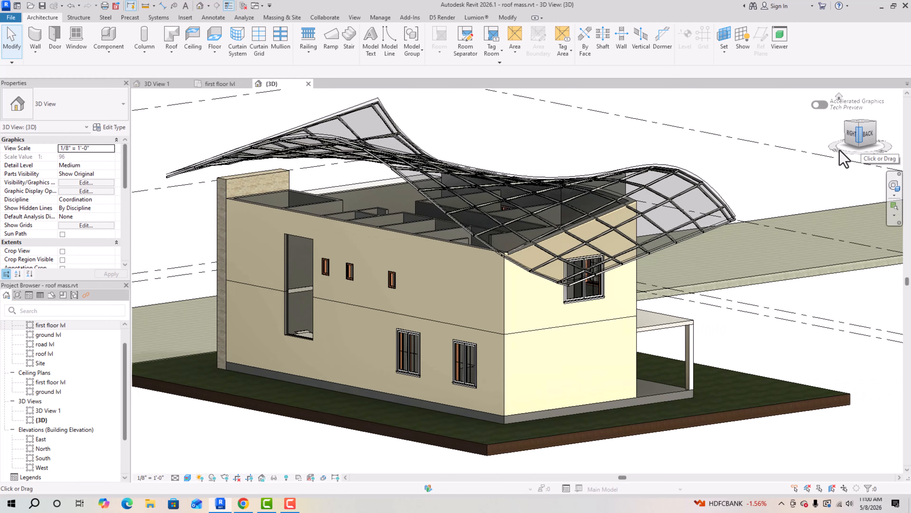
left_click(413, 244)
left_click(464, 50)
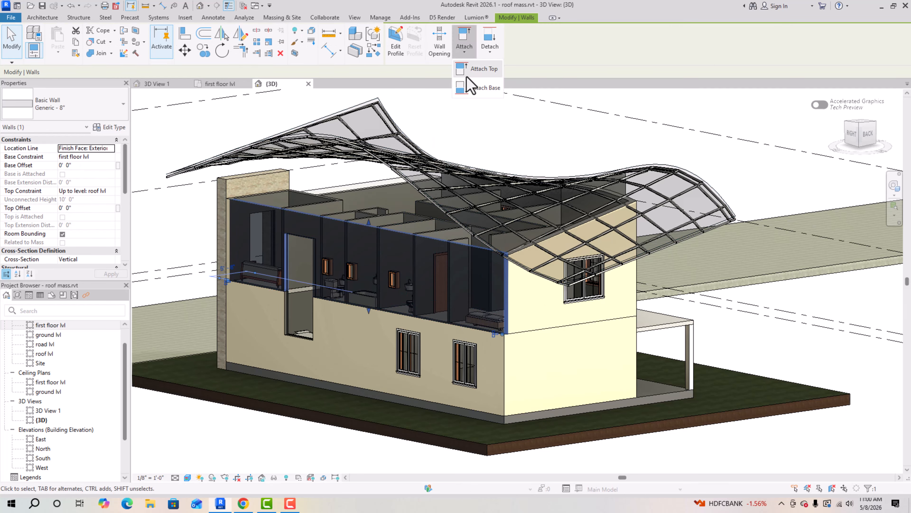
left_click(470, 74)
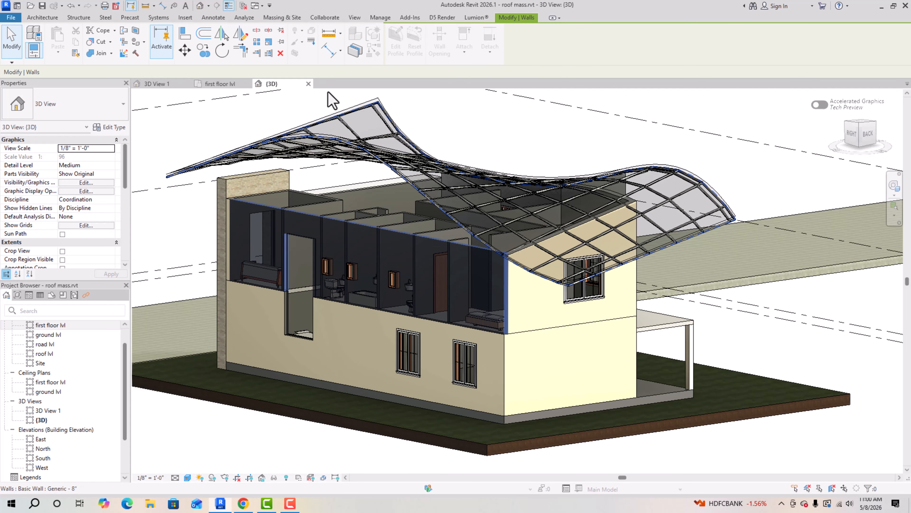
left_click(332, 100)
key("Escape")
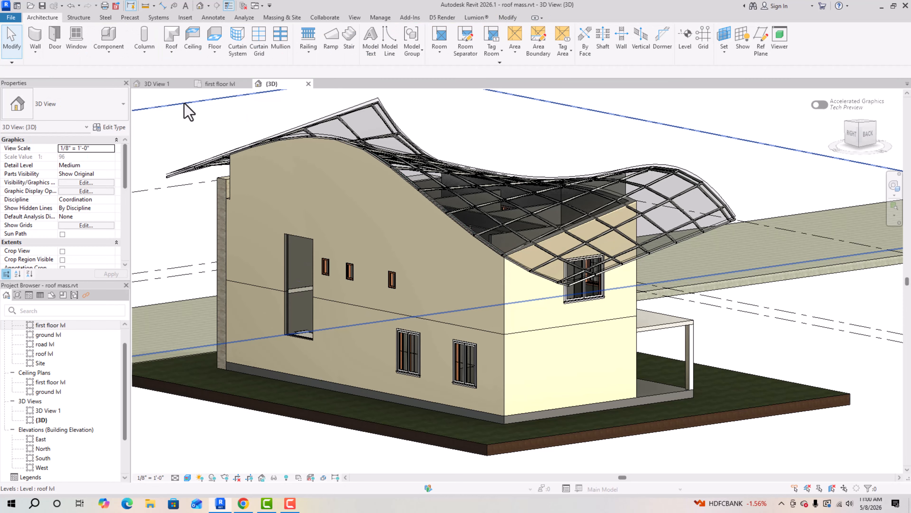
Examine how the walls meet the curved roof from the back and left sides of the house.
scroll(329, 181, "down", 2)
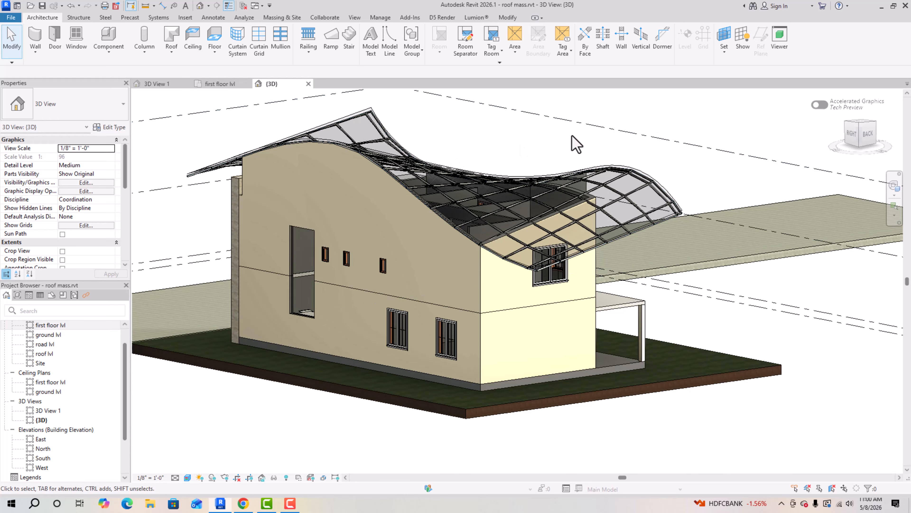
left_click(867, 134)
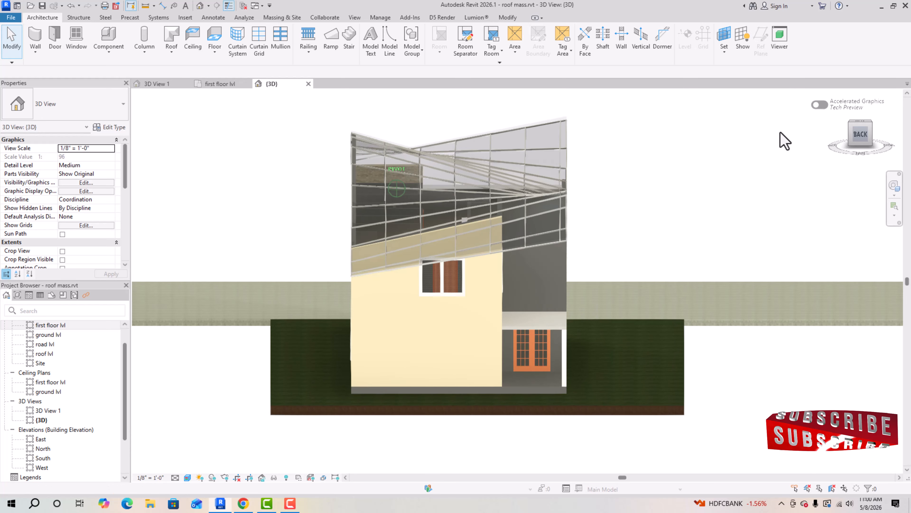
middle_click_drag(780, 133, 612, 133, "shift")
scroll(540, 176, "down", 3)
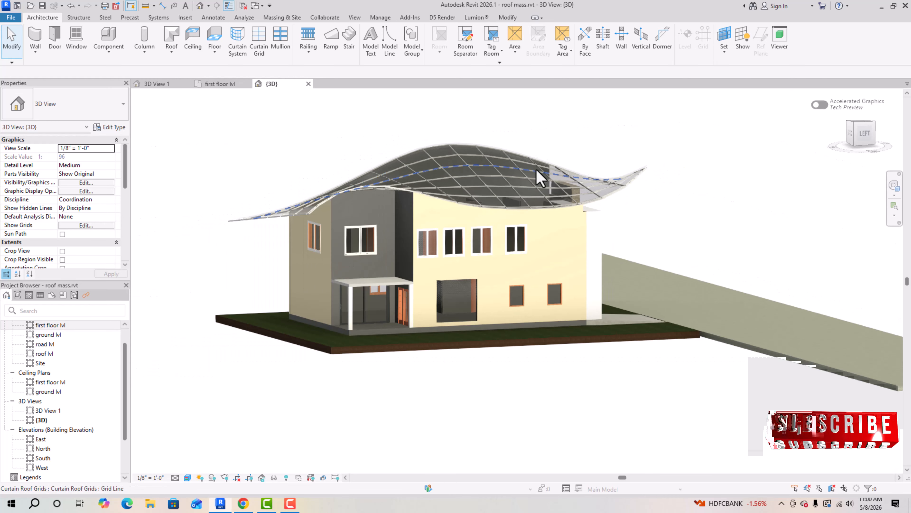